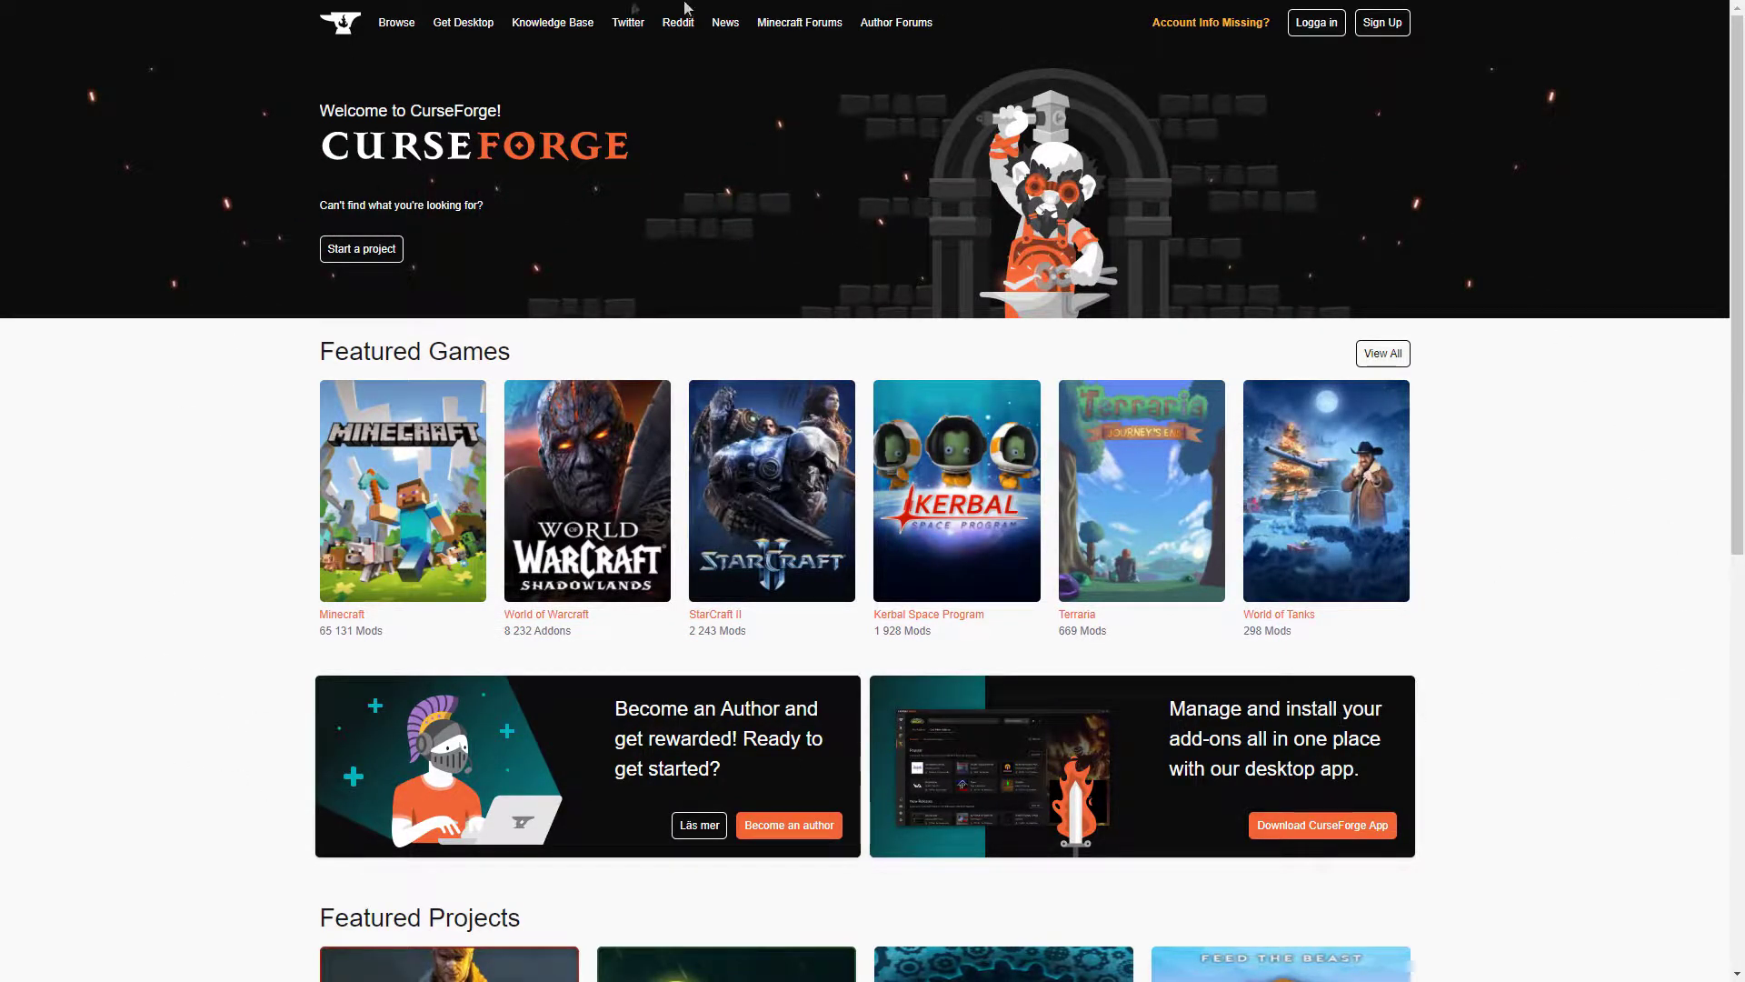
- Open the Minecraft tile under Featured Games to reach its mods listing
{"action": "left_click", "coordinate": [406, 495]}
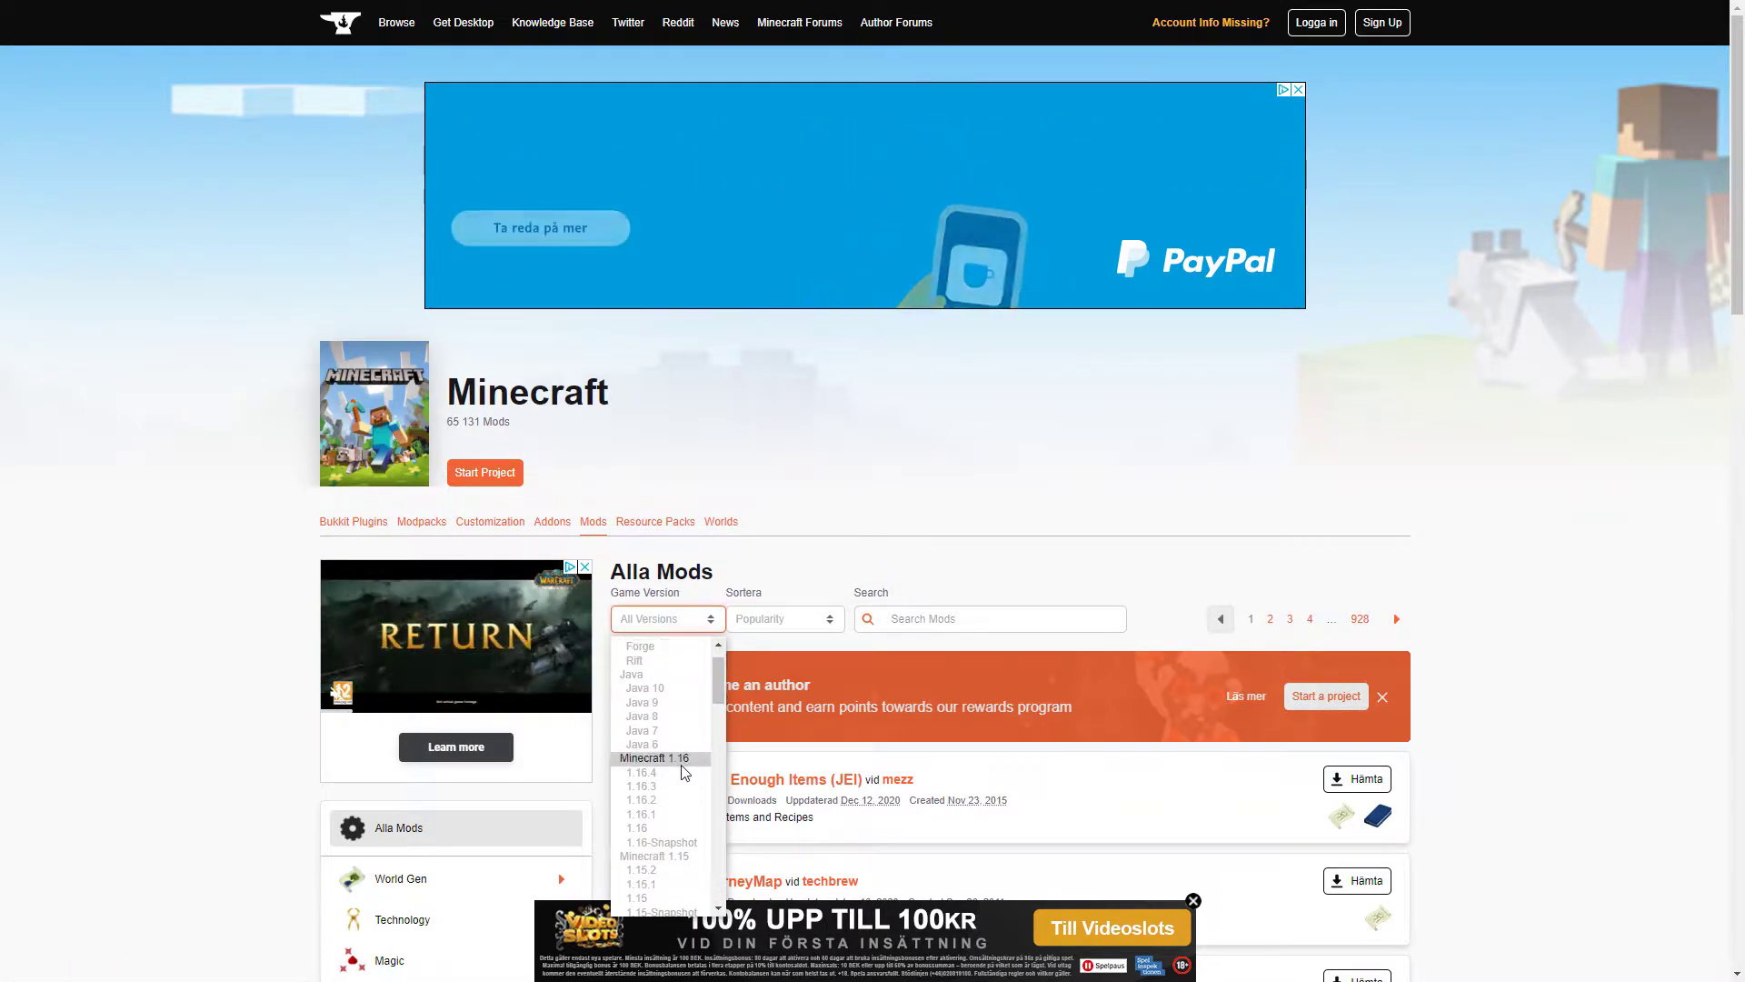
{"action": "scroll", "coordinate": [675, 791], "scroll_direction": "down", "scroll_amount": 1}
- Filter the Minecraft mods listing to game version 1.16
{"action": "left_click", "coordinate": [670, 755]}
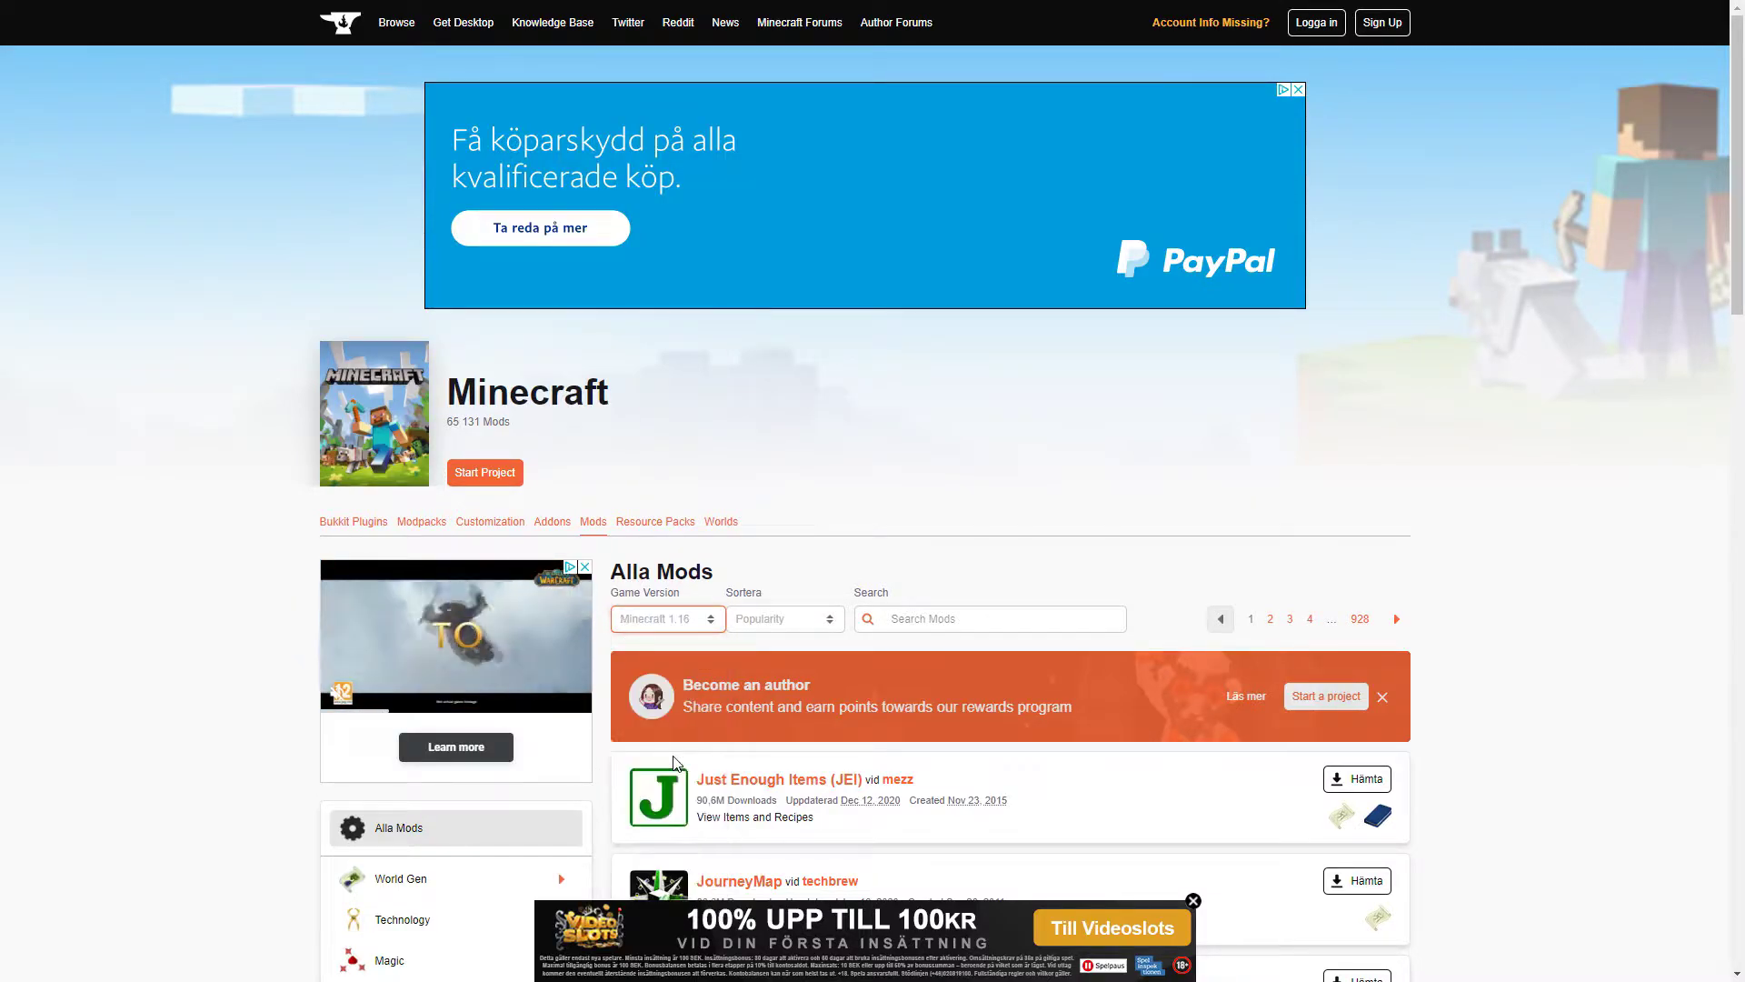
{"action": "scroll", "coordinate": [881, 763], "scroll_direction": "down", "scroll_amount": 1}
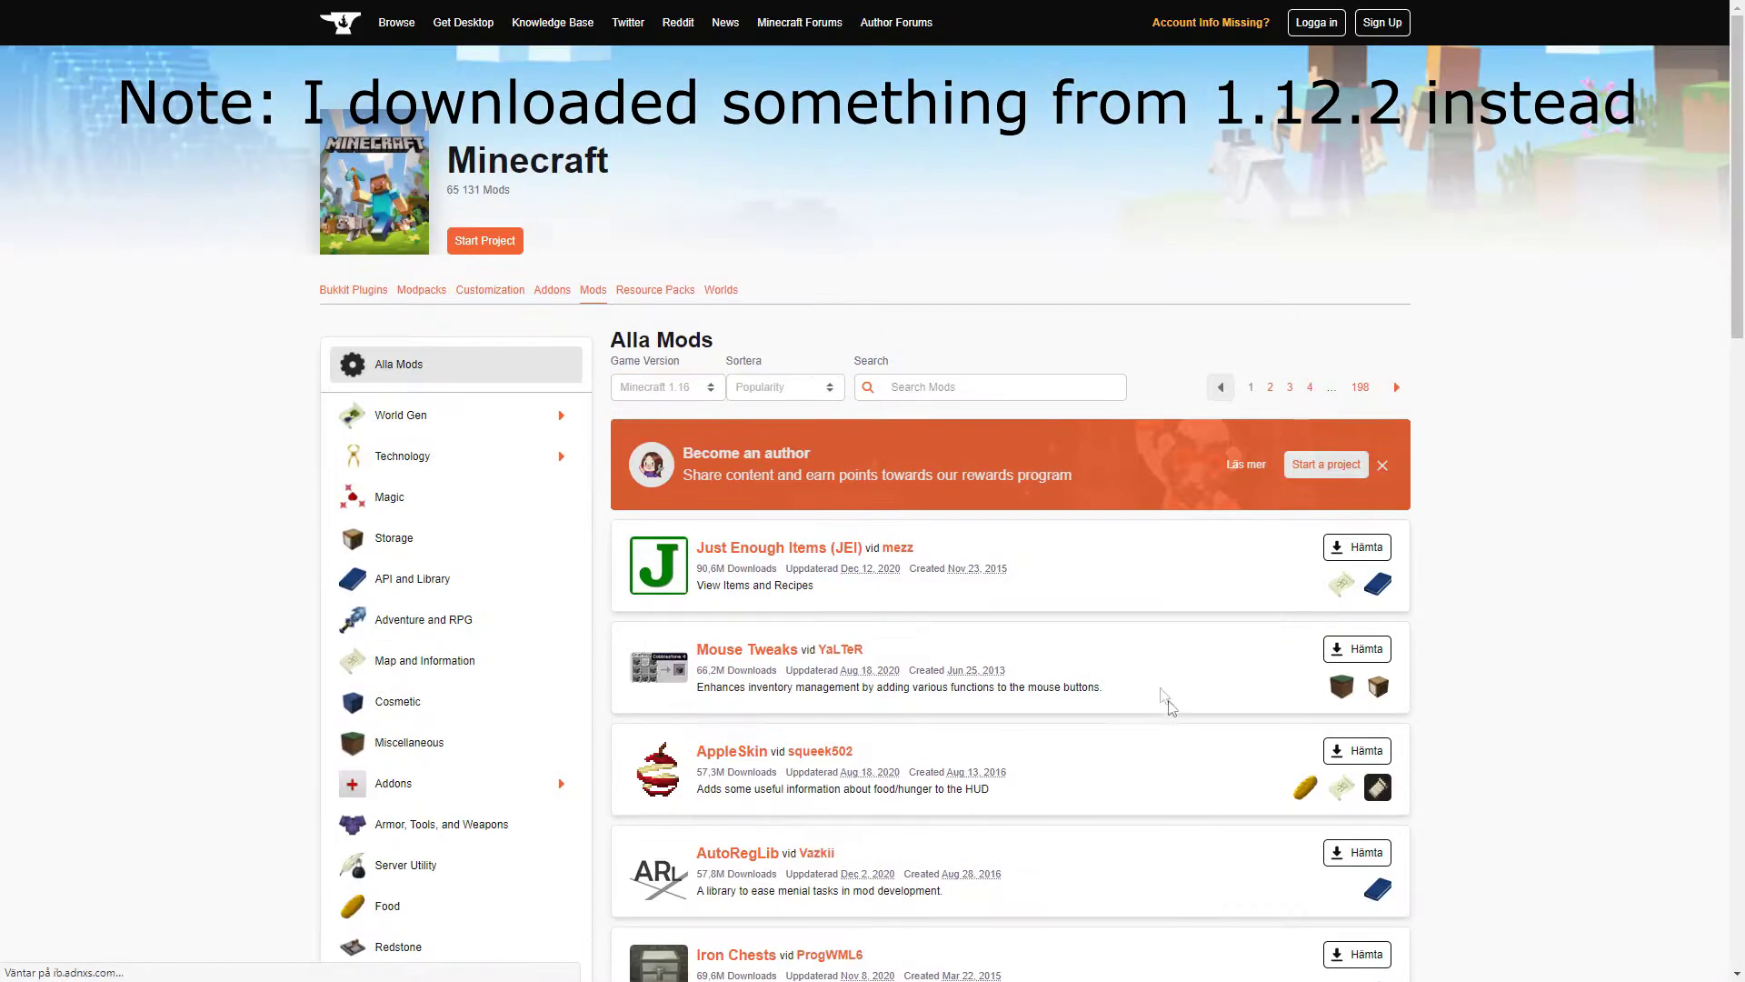
{"action": "scroll", "coordinate": [1354, 609], "scroll_direction": "down", "scroll_amount": 3}
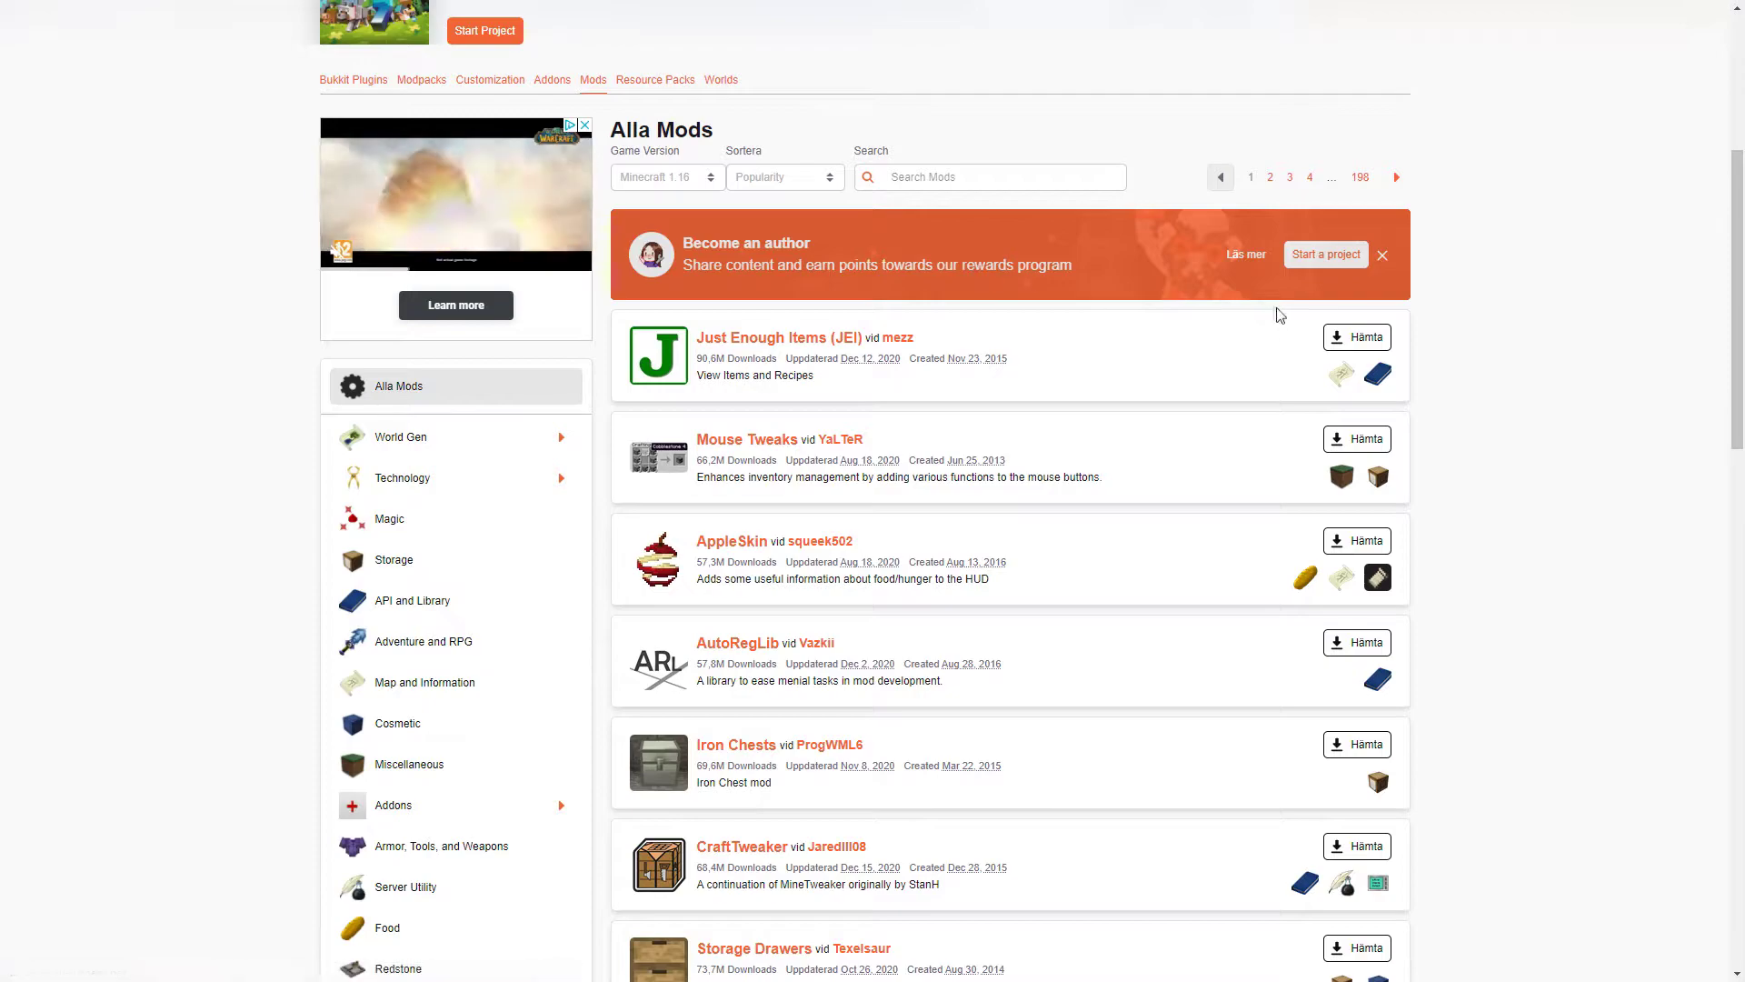
- Download the Just Enough Items jar, then leave fullscreen to reach Windows search
{"action": "left_click", "coordinate": [1367, 339]}
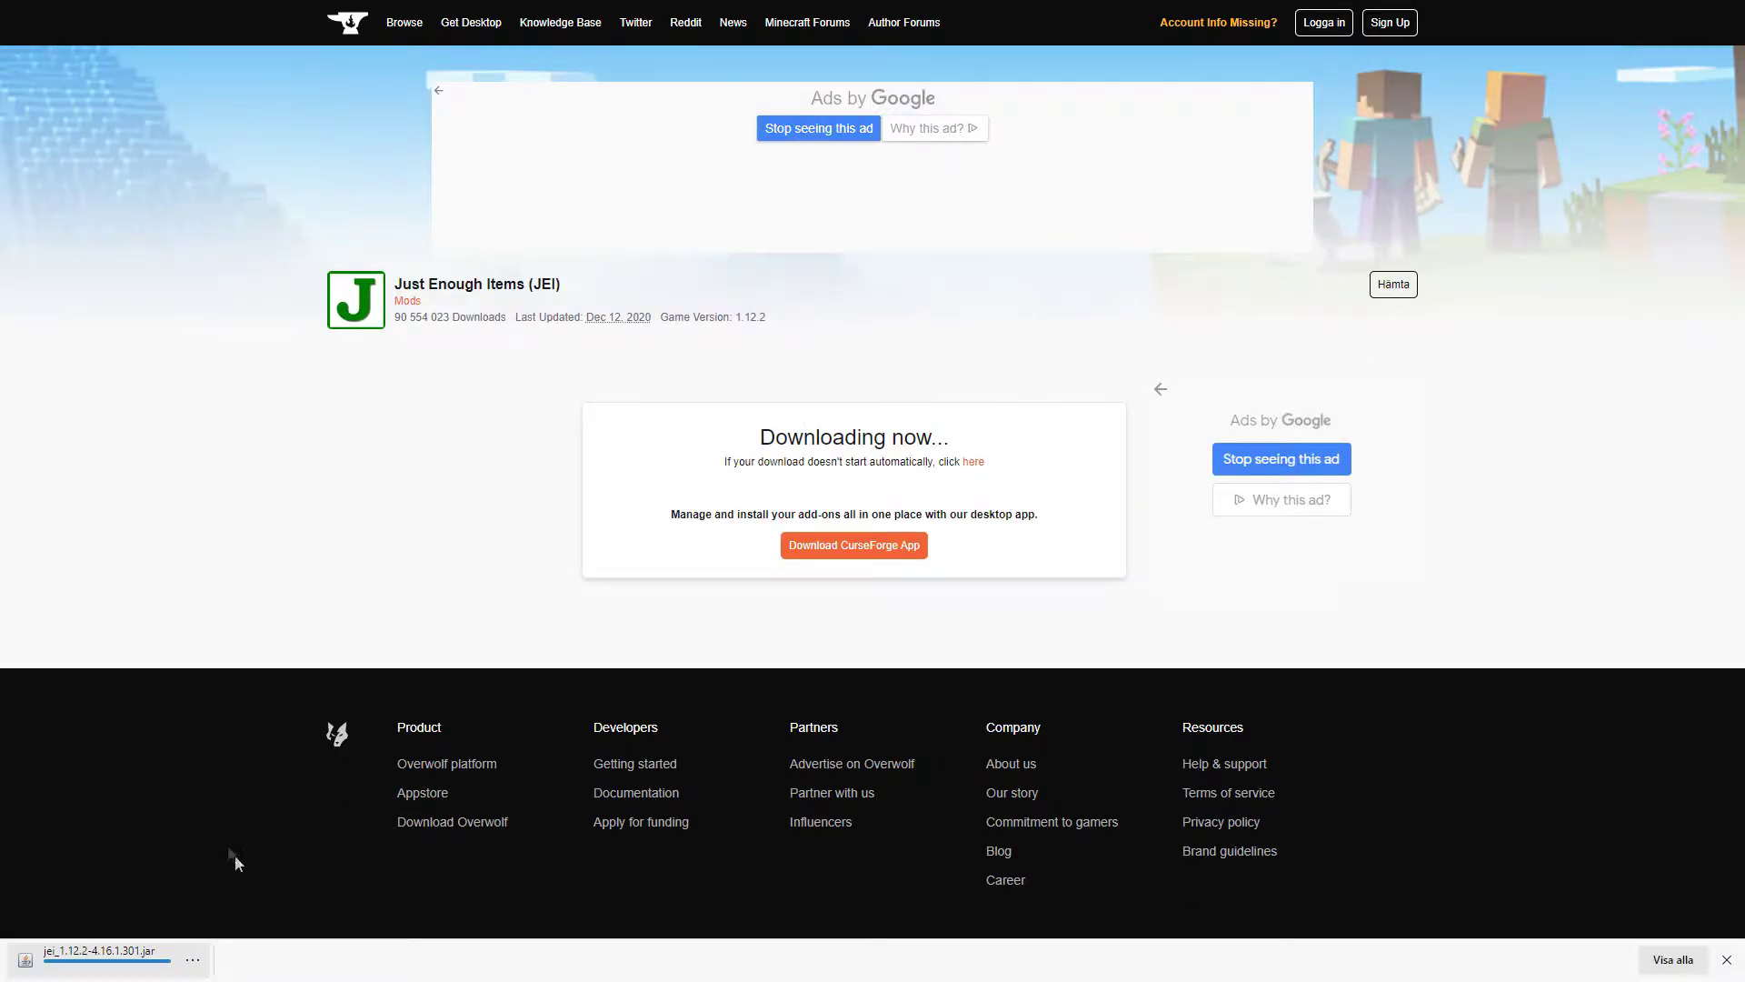
{"action": "key", "text": "F11"}
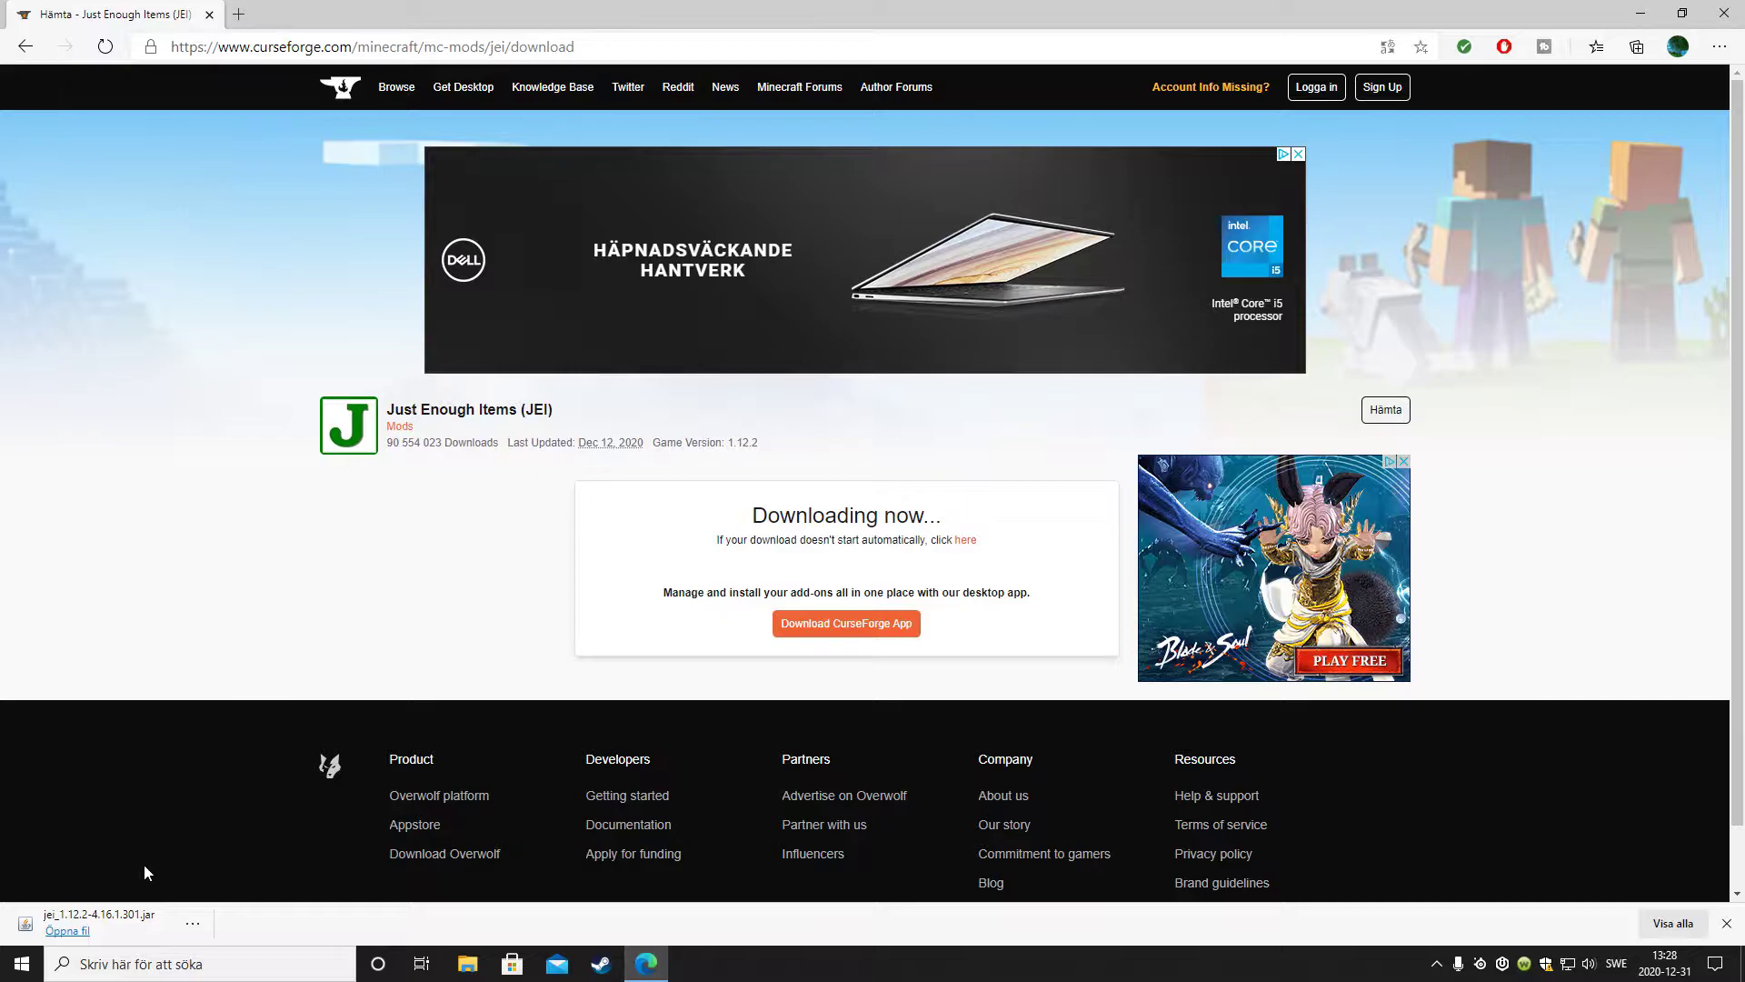
{"action": "left_click", "coordinate": [206, 962]}
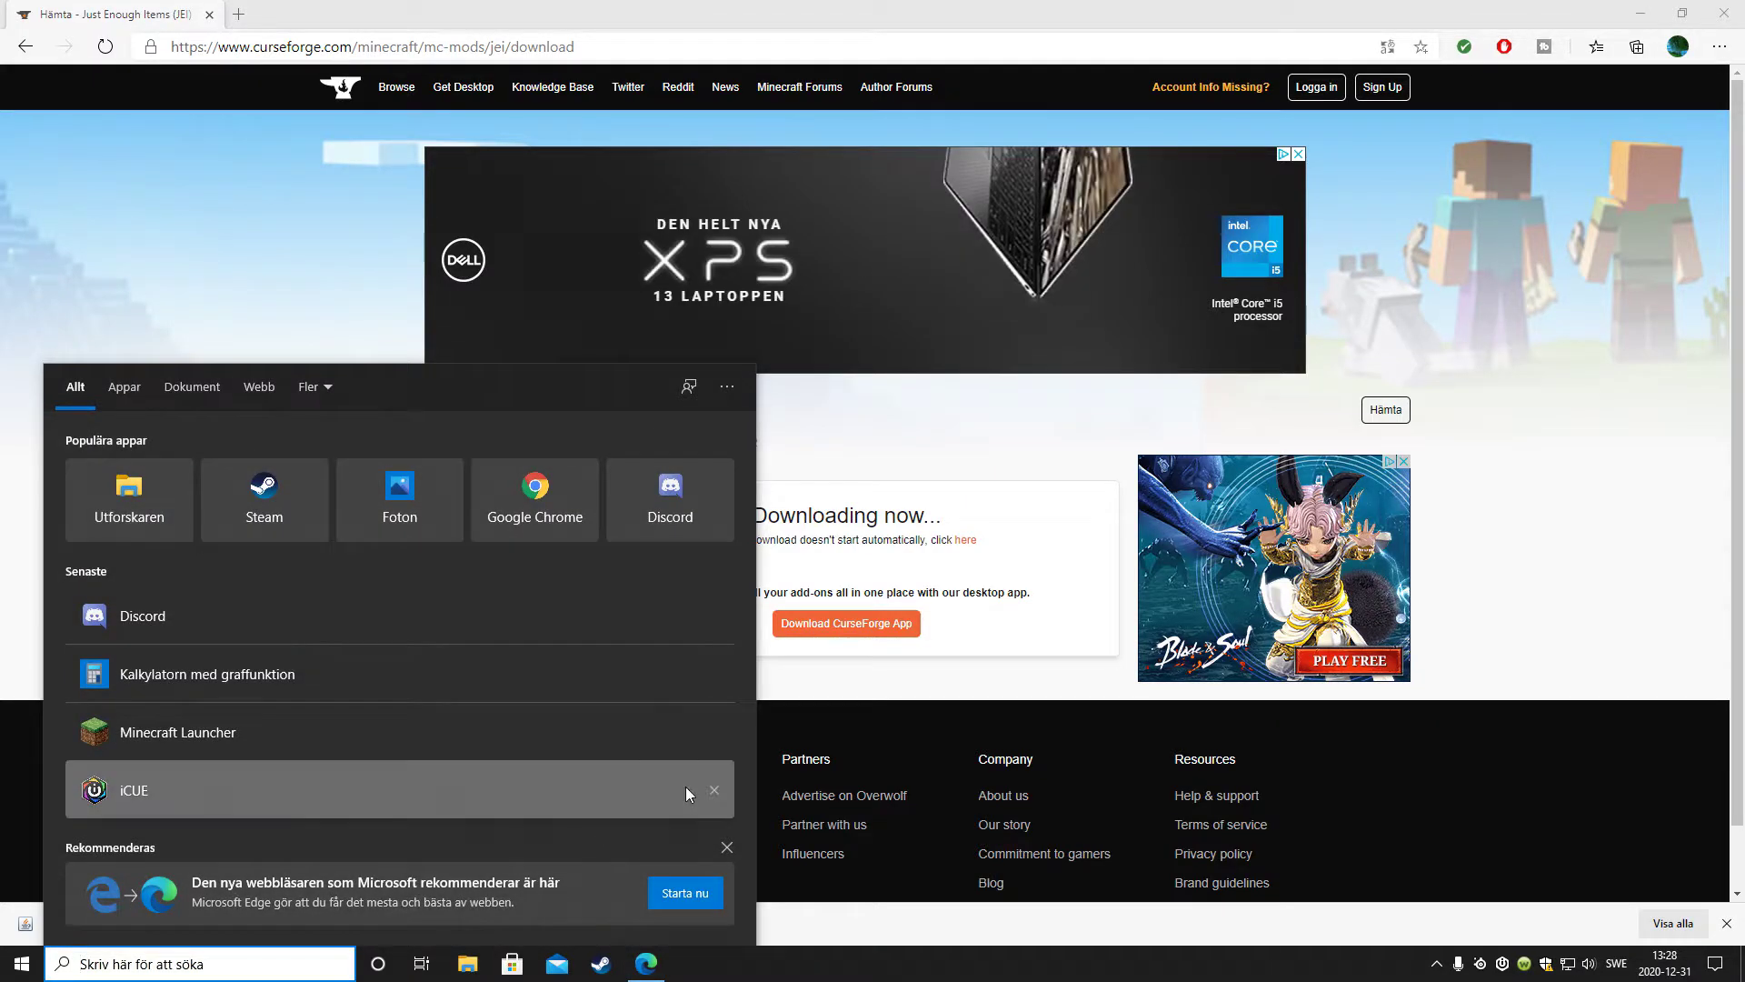
{"action": "type", "text": "%appdata"}
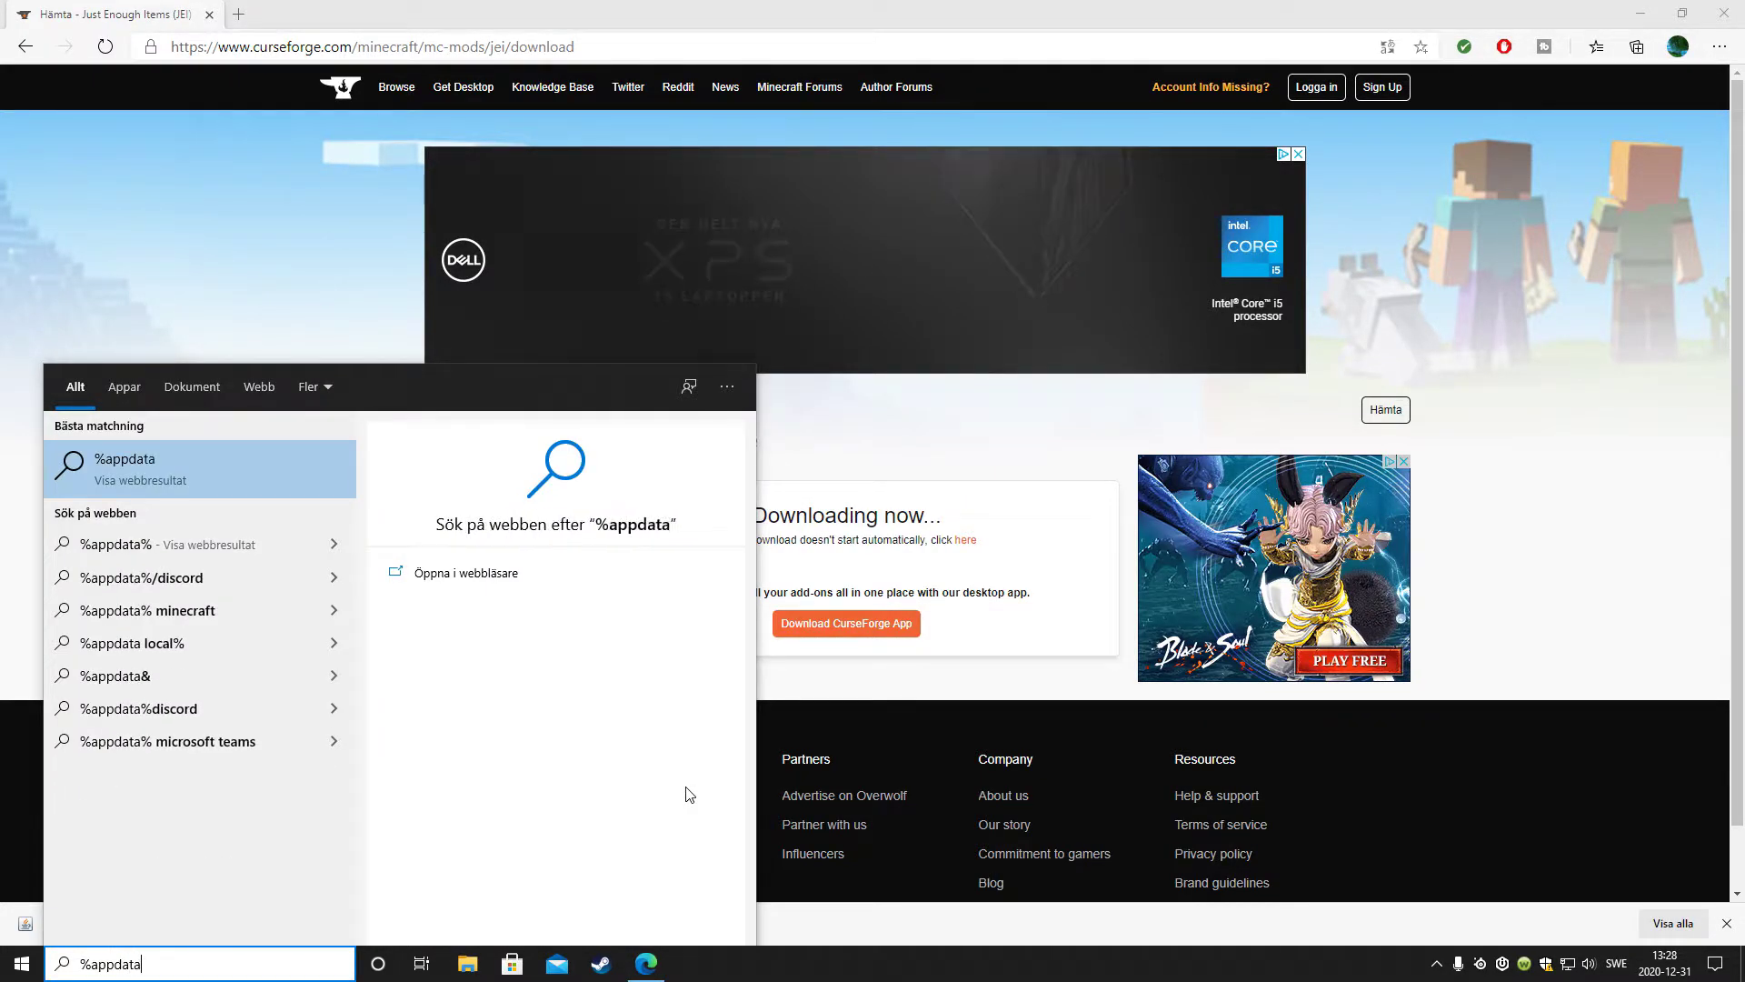
{"action": "type", "text": "%"}
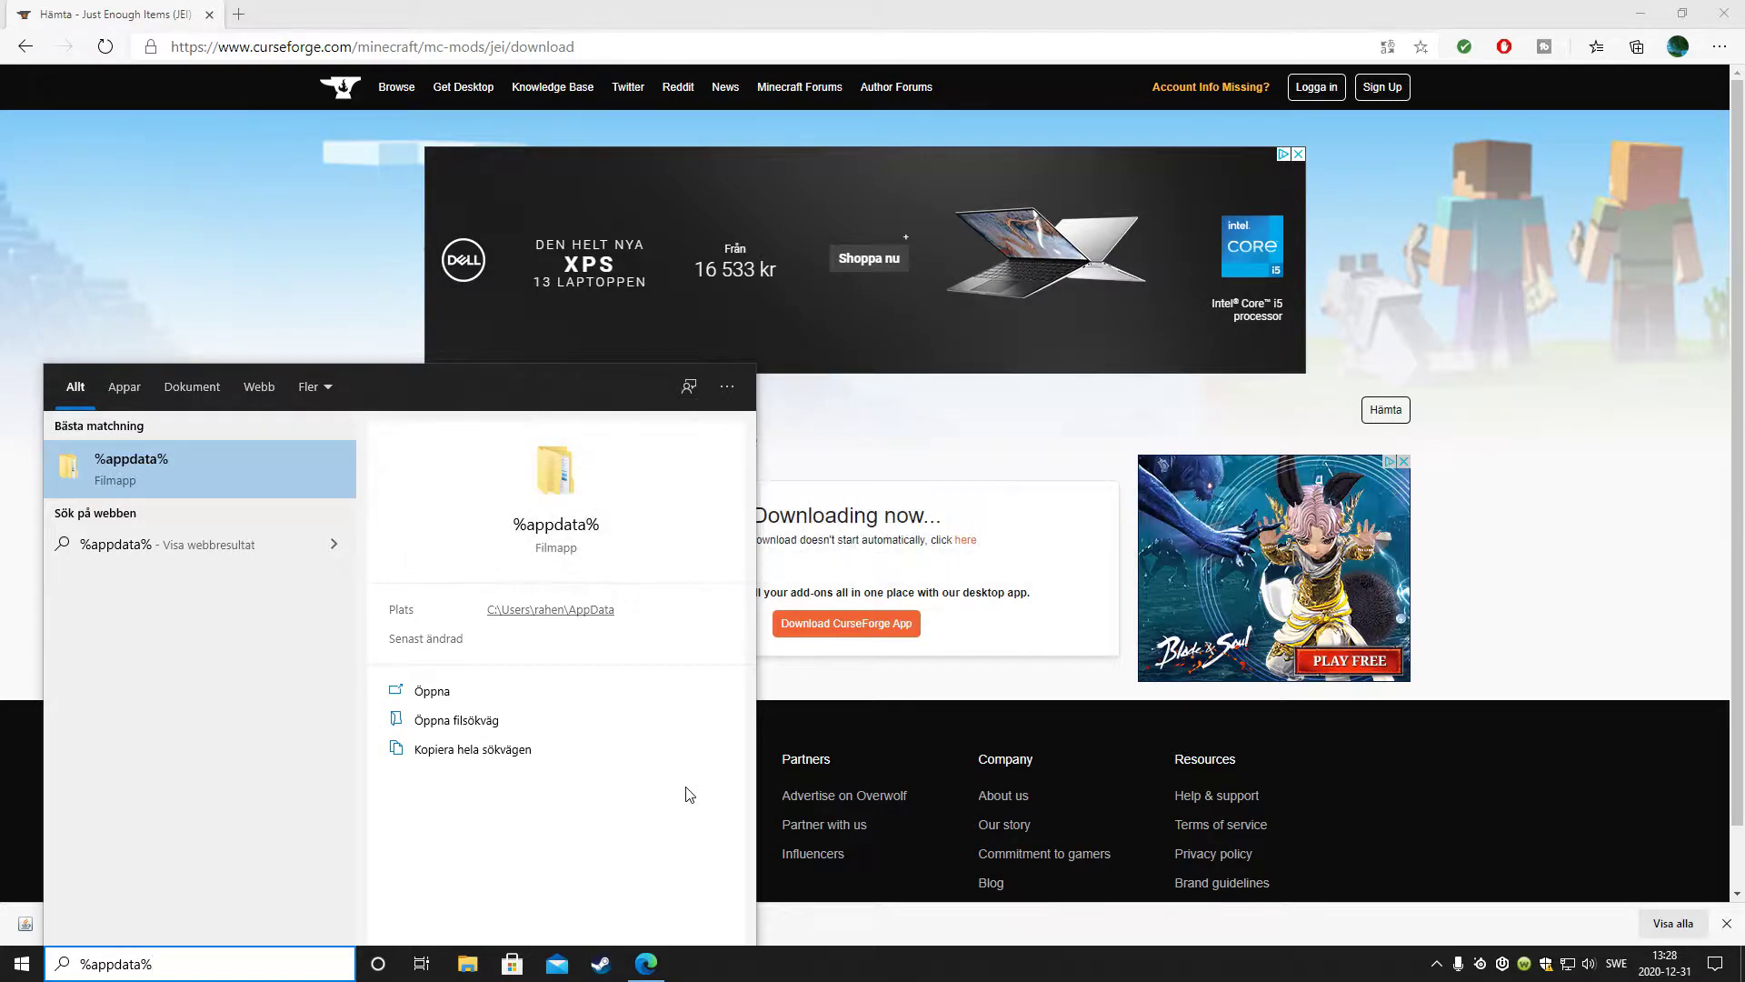
- Run %appdata% to show the Roaming folder containing .minecraft
{"action": "key", "text": "Return"}
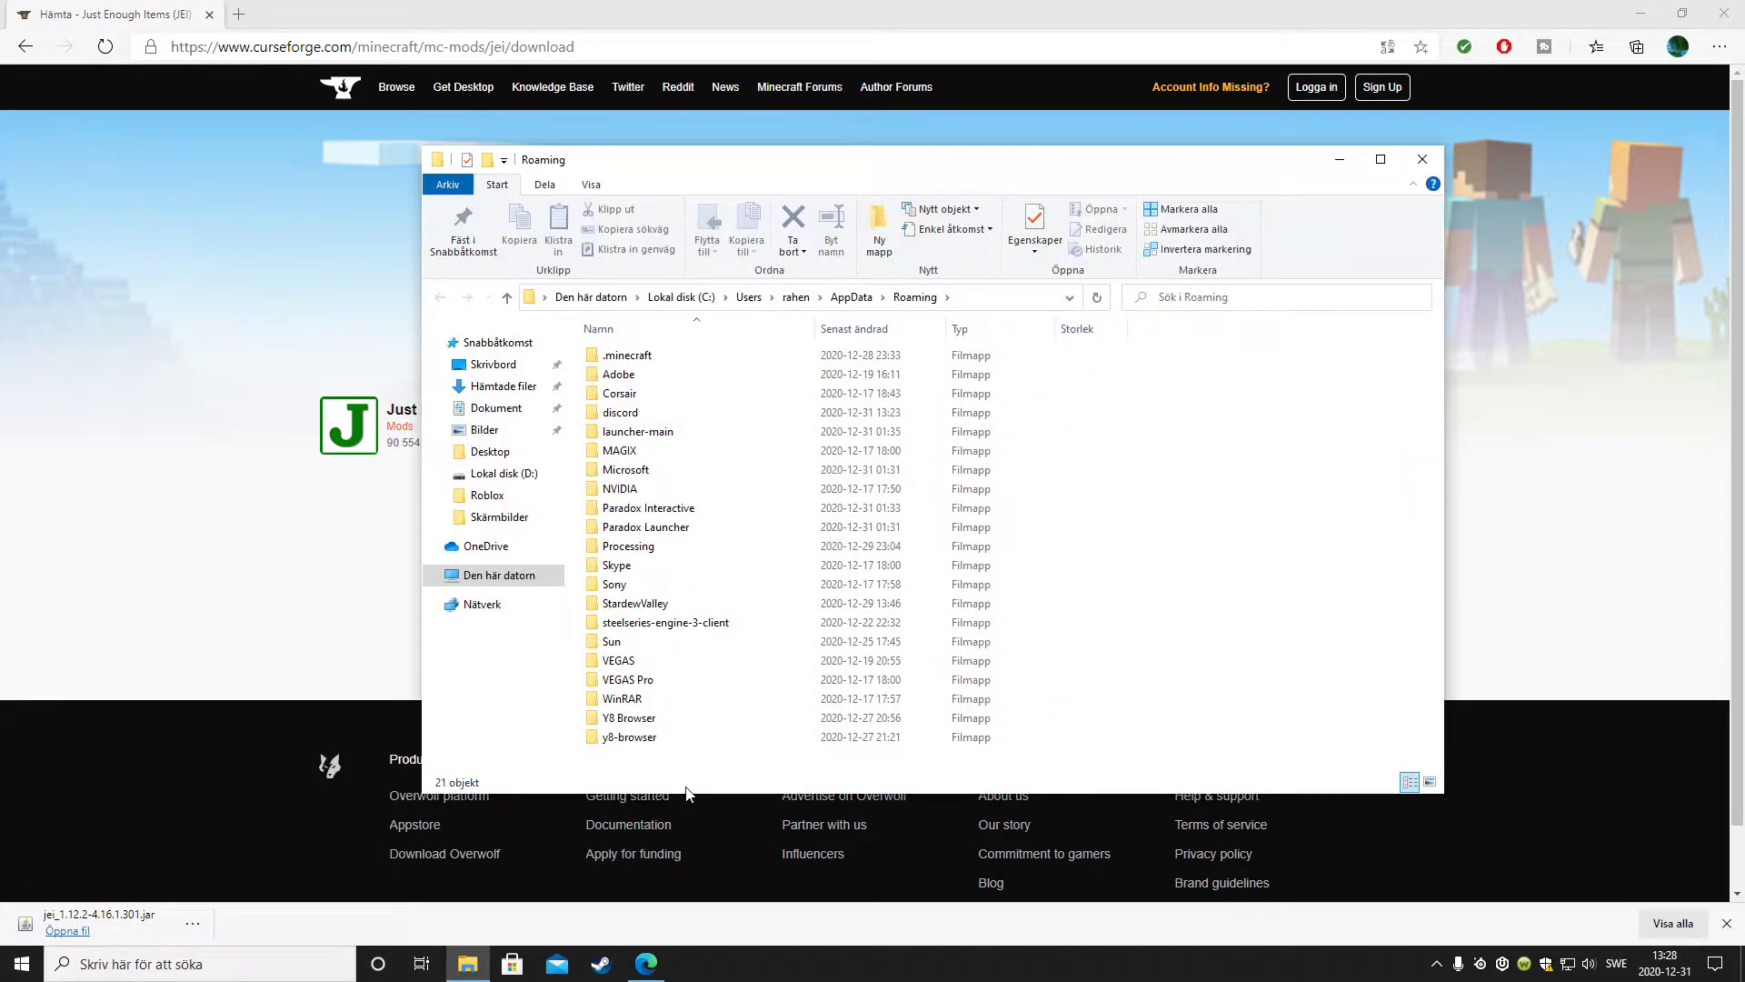
- Drag the downloaded JEI jar into .minecraft\mods beside the Atomic Explosion mod
{"action": "double_click", "coordinate": [677, 363]}
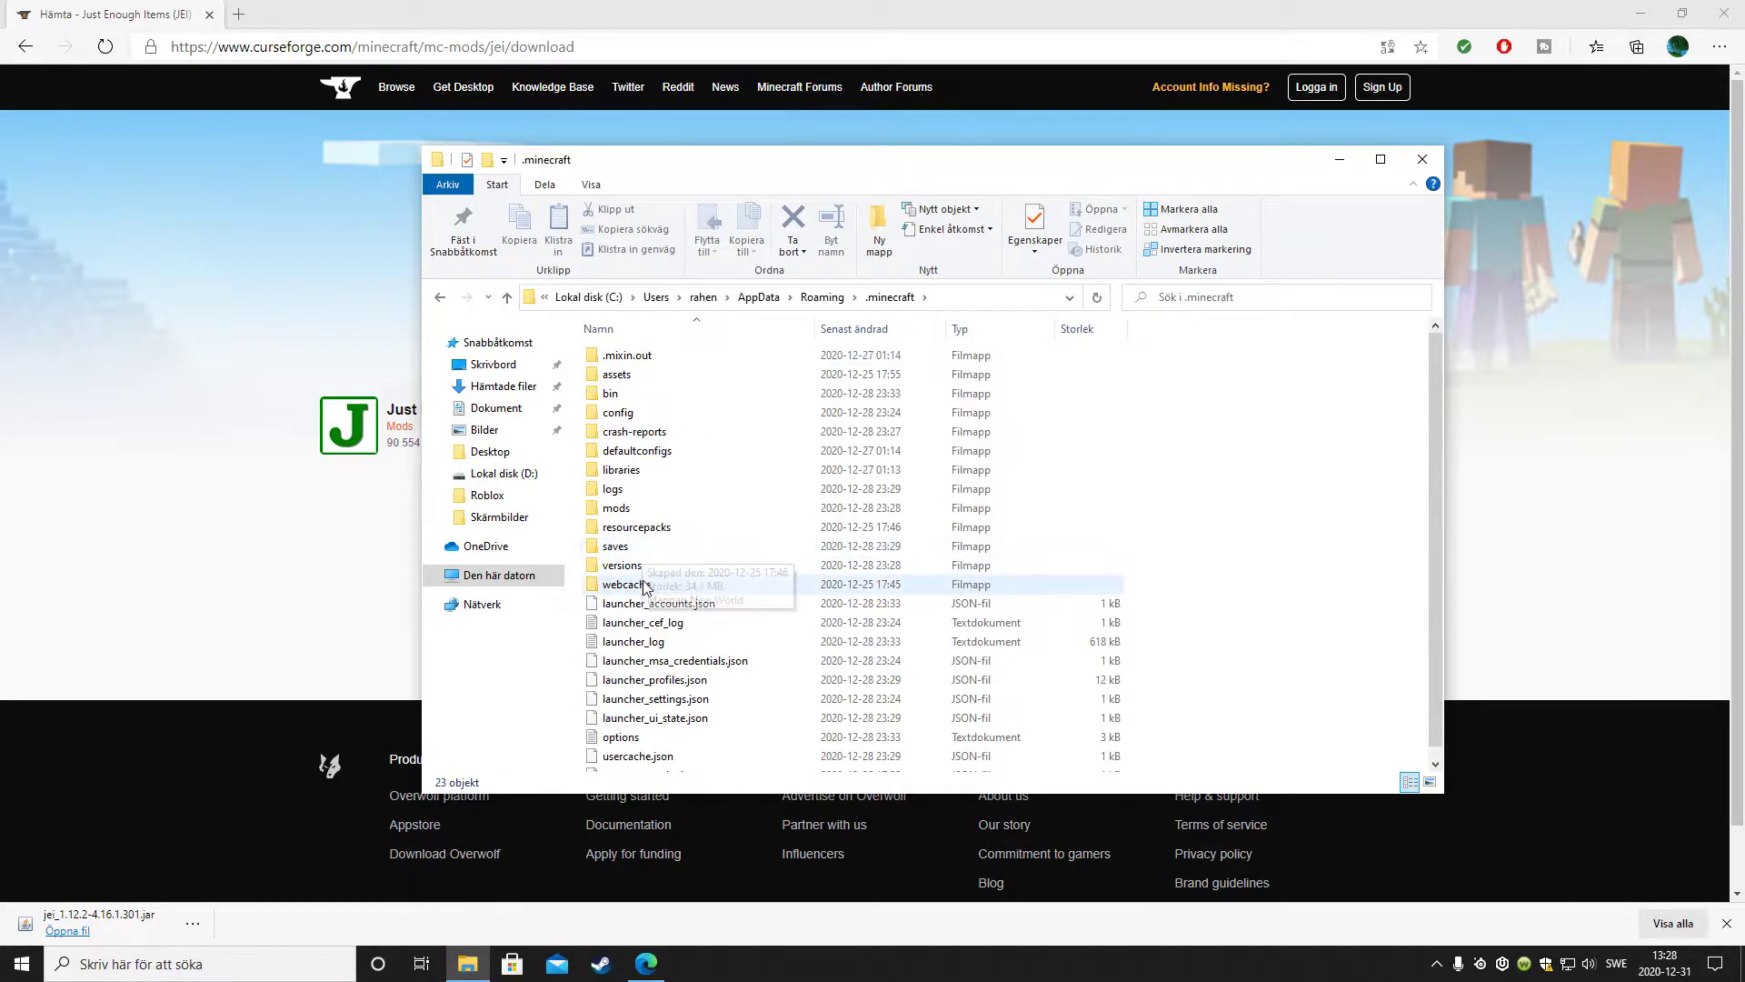
{"action": "double_click", "coordinate": [631, 512]}
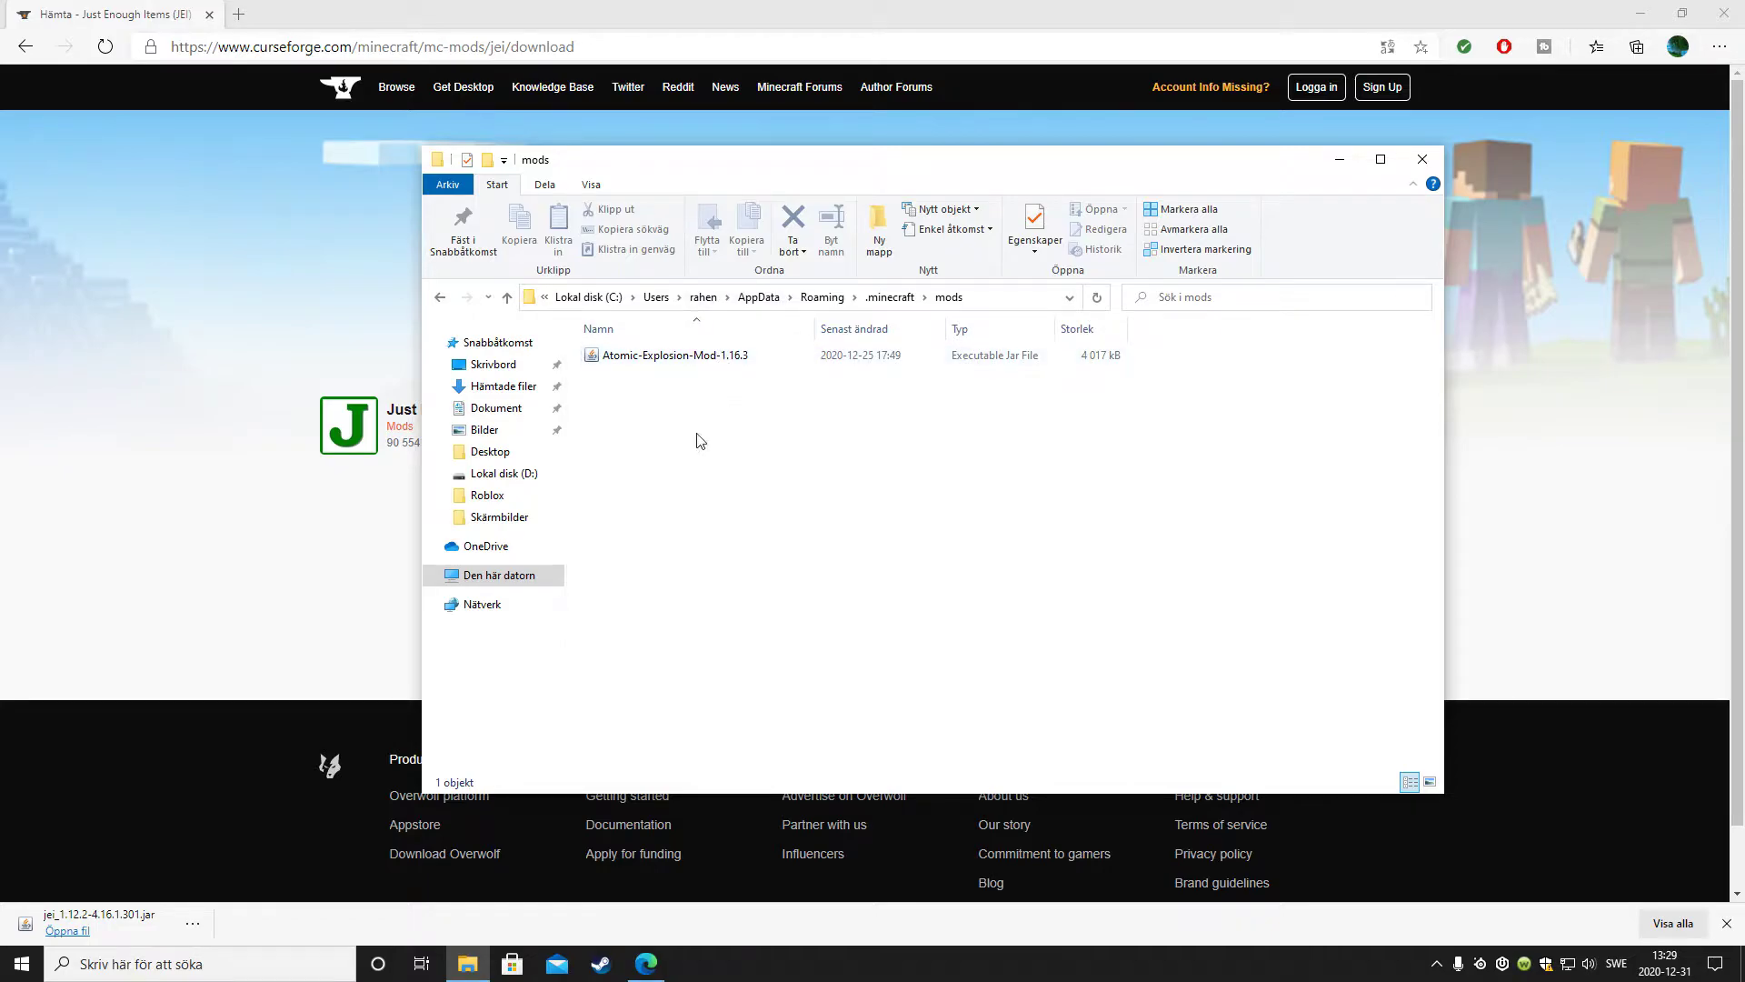
{"action": "left_click_drag", "start_coordinate": [121, 934], "coordinate": [464, 976]}
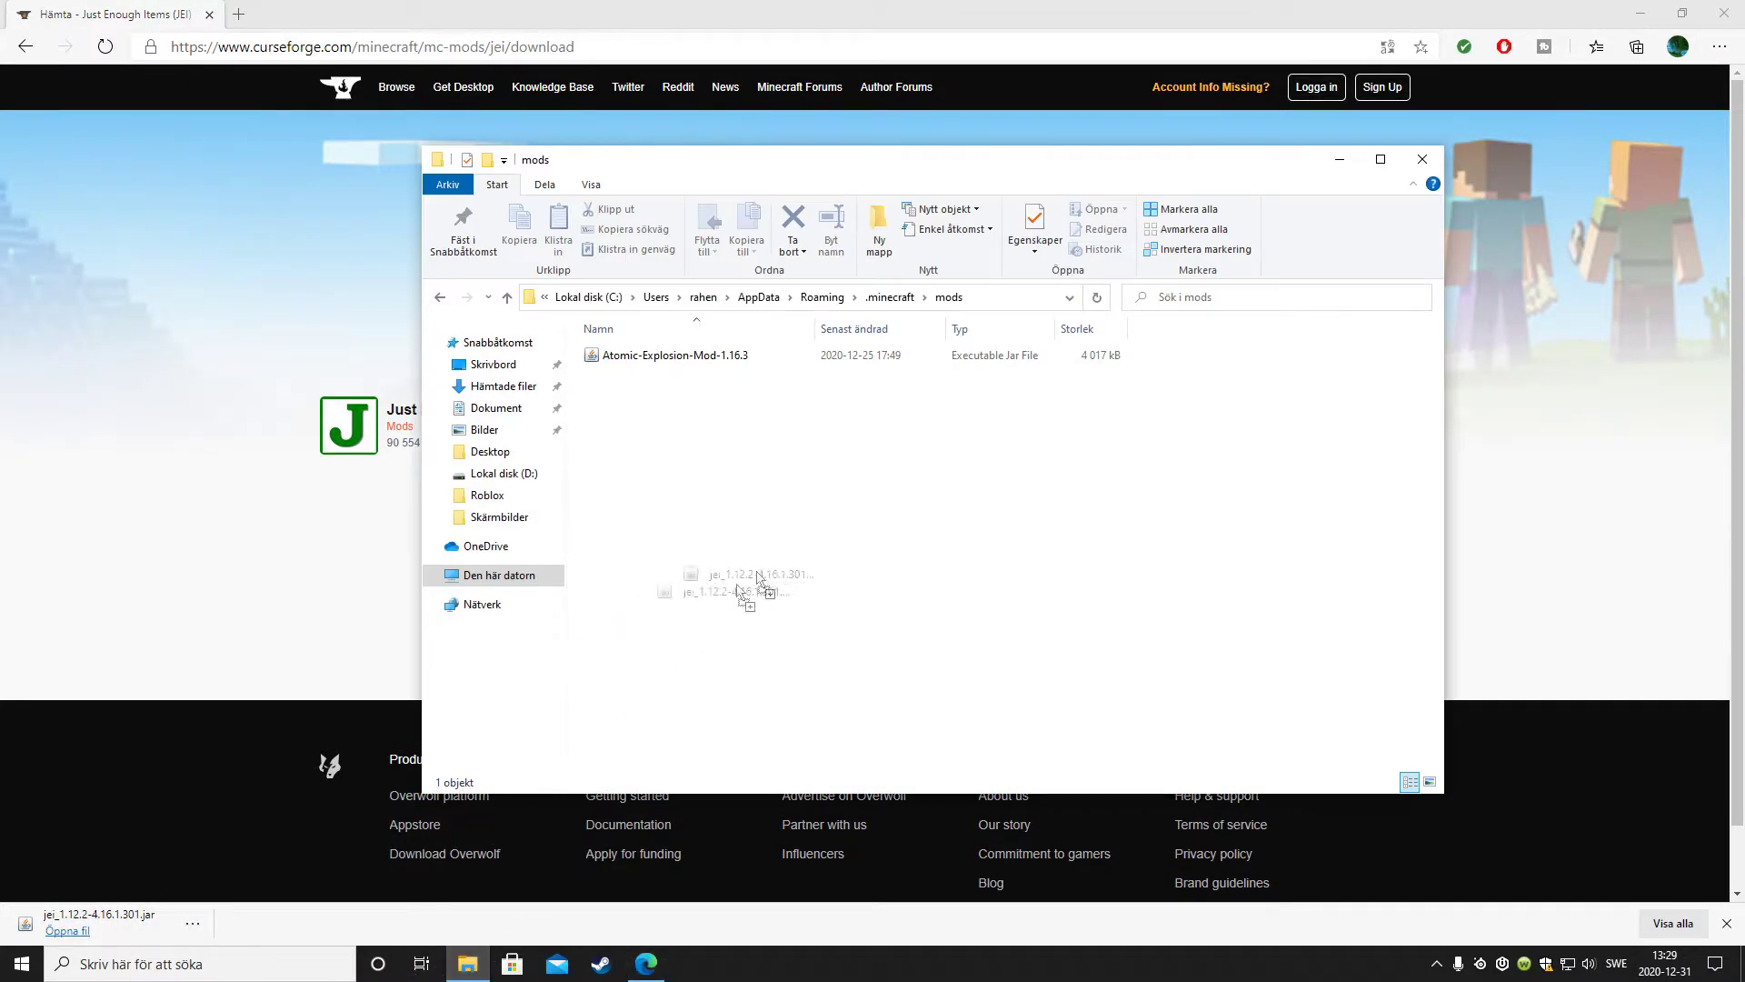
{"action": "left_click_drag", "start_coordinate": [450, 973], "coordinate": [784, 562]}
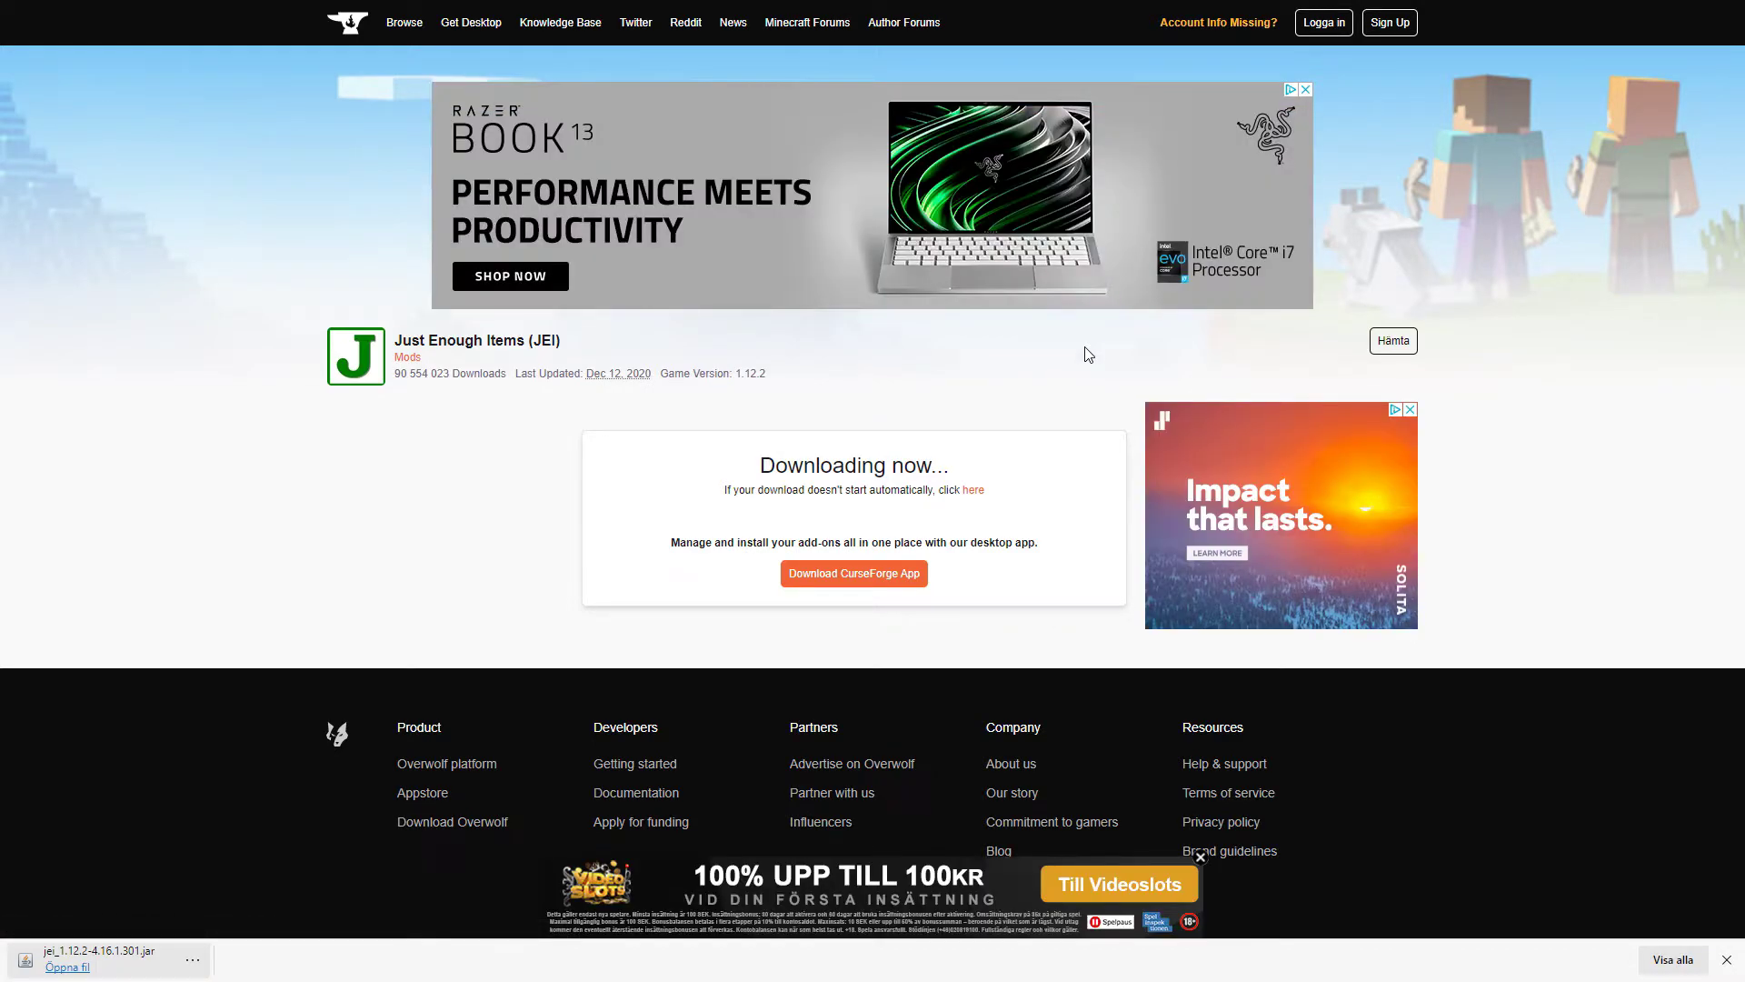
- Search Google for 'Minecraft Forge' and open the files.minecraftforge.net result
{"action": "key", "text": "F11"}
{"action": "key", "text": "F11"}
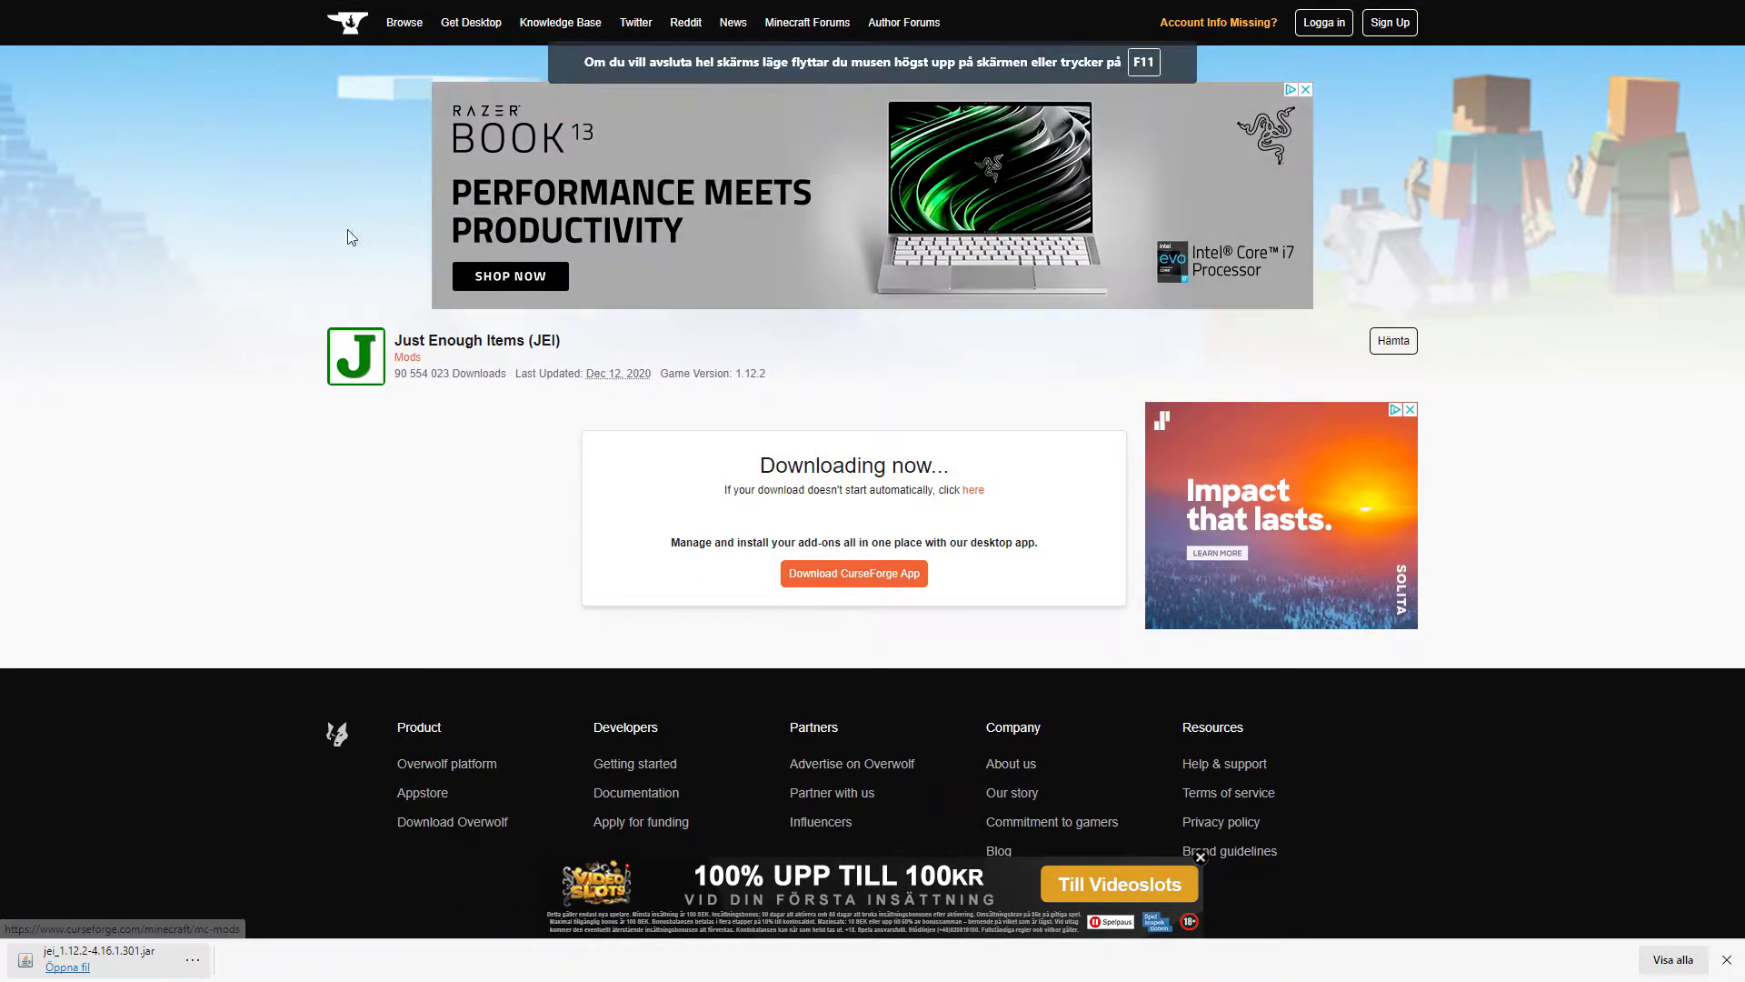
{"action": "key", "text": "alt+Left"}
{"action": "key", "text": "BackSpace"}
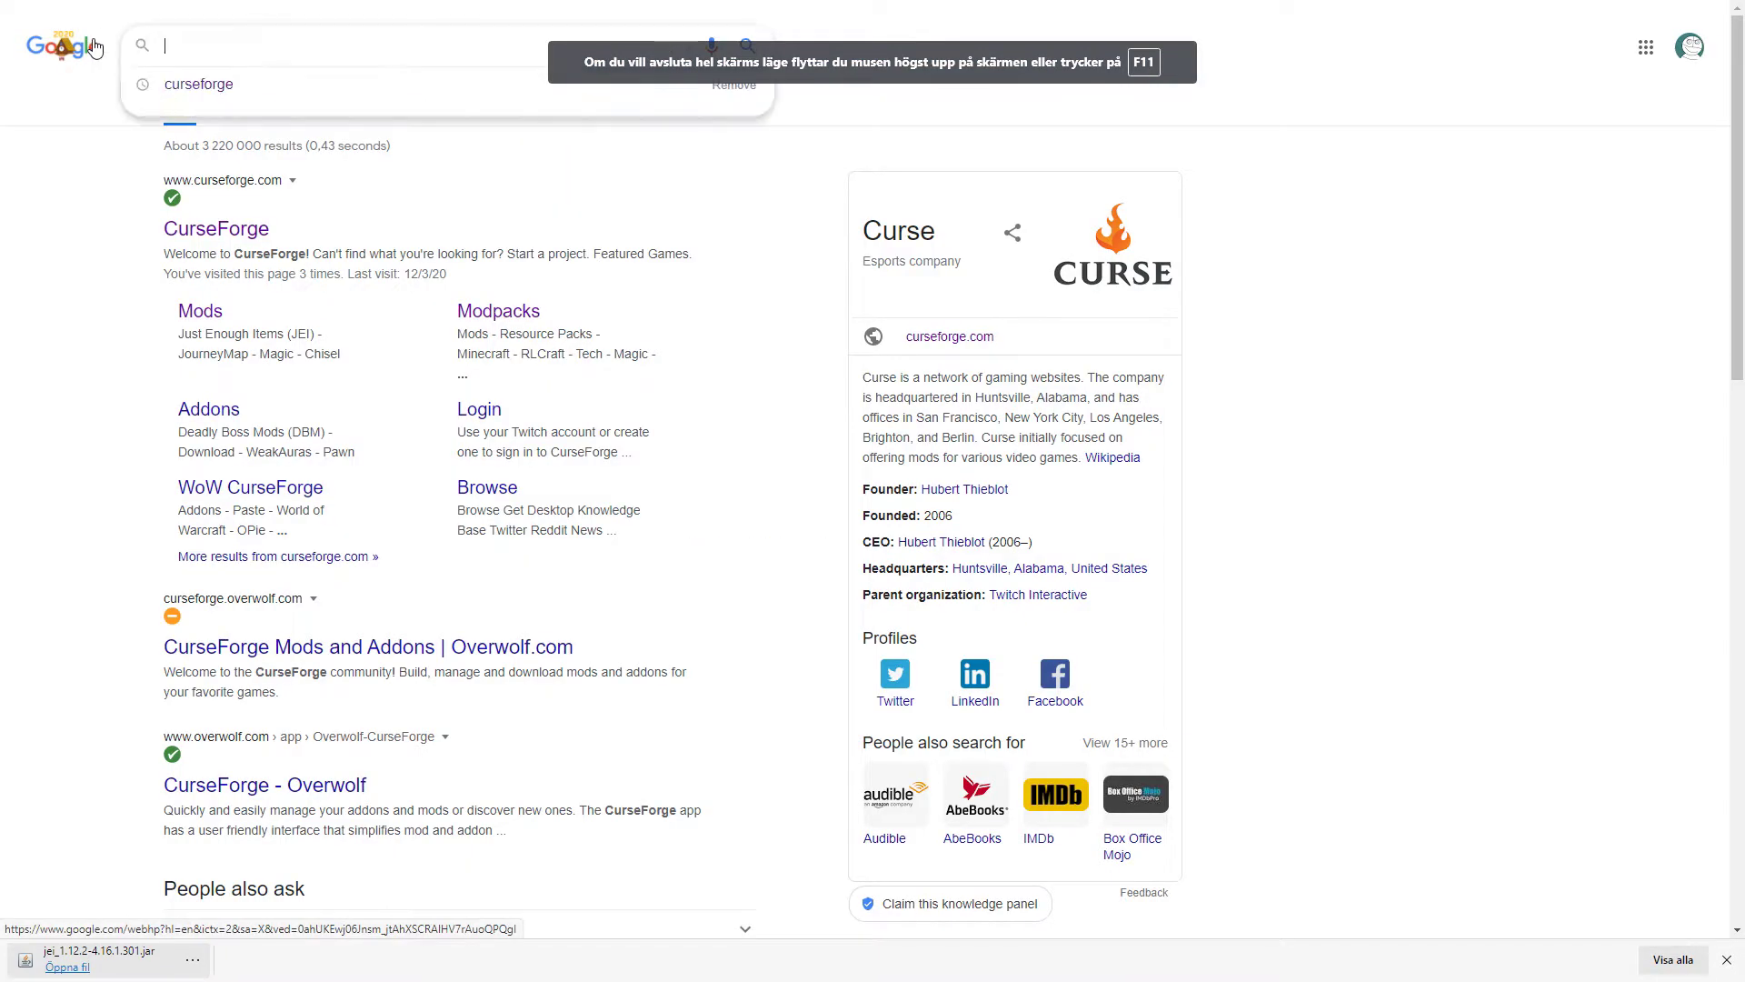
{"action": "type", "text": "Minecraft Forge"}
{"action": "key", "text": "Return"}
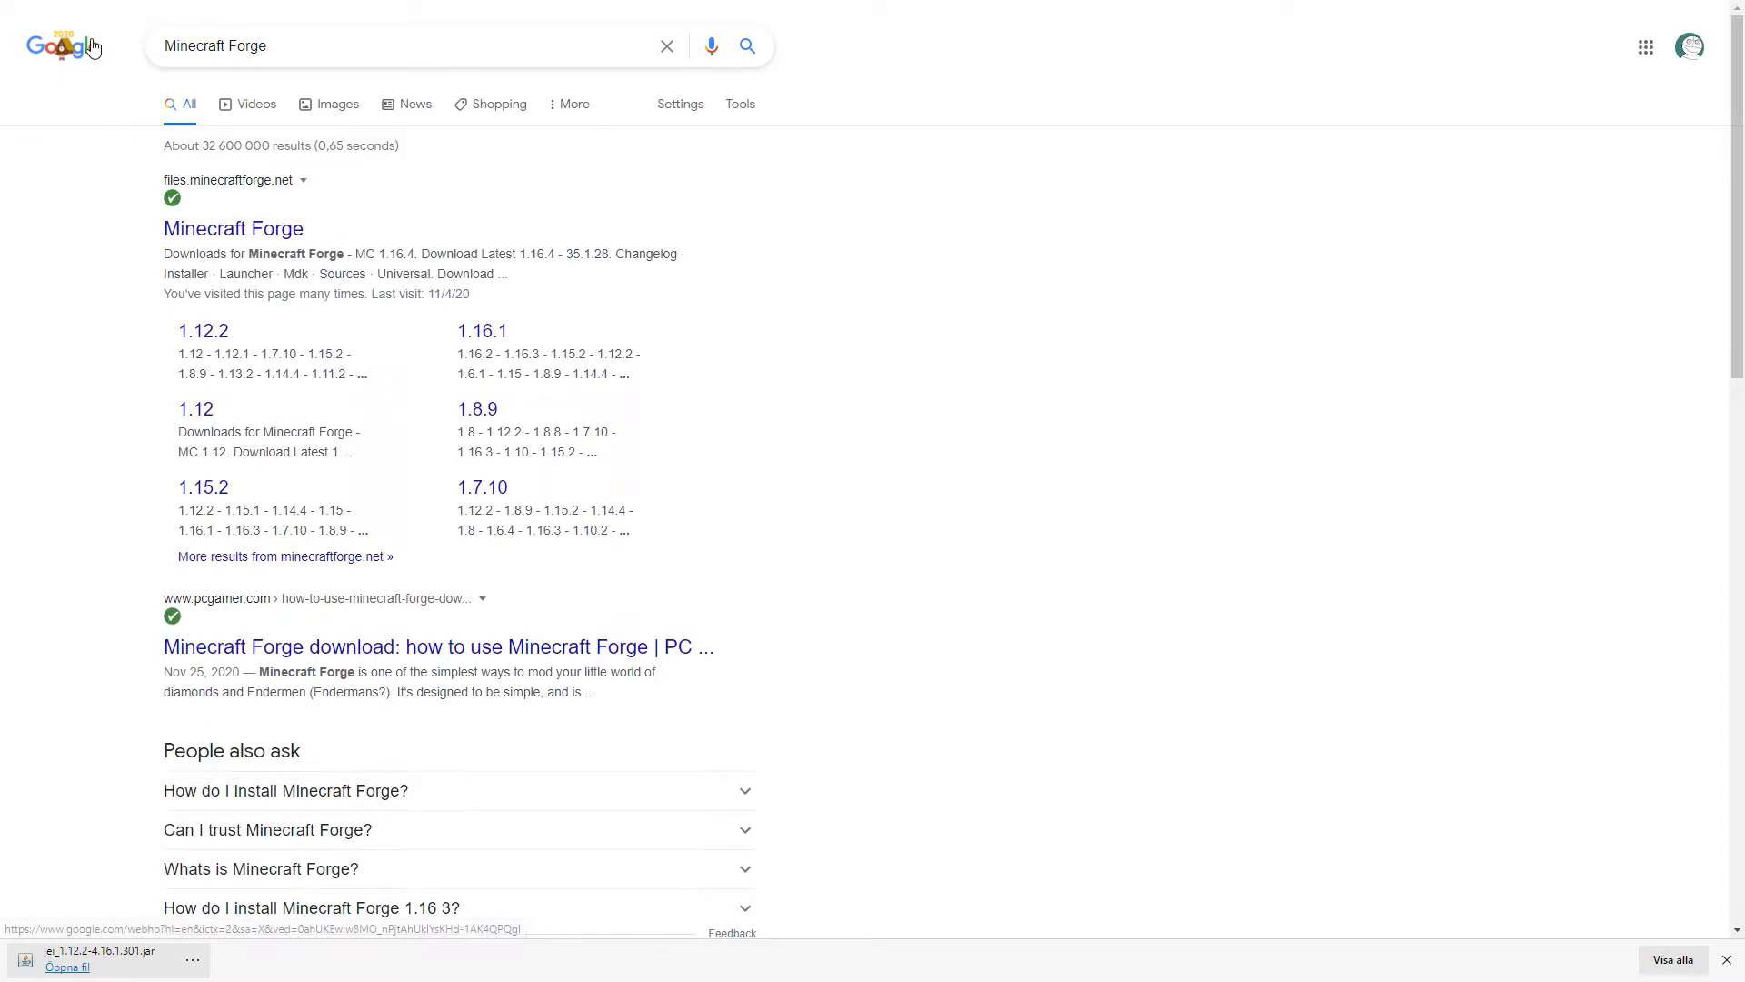
{"action": "left_click", "coordinate": [257, 233]}
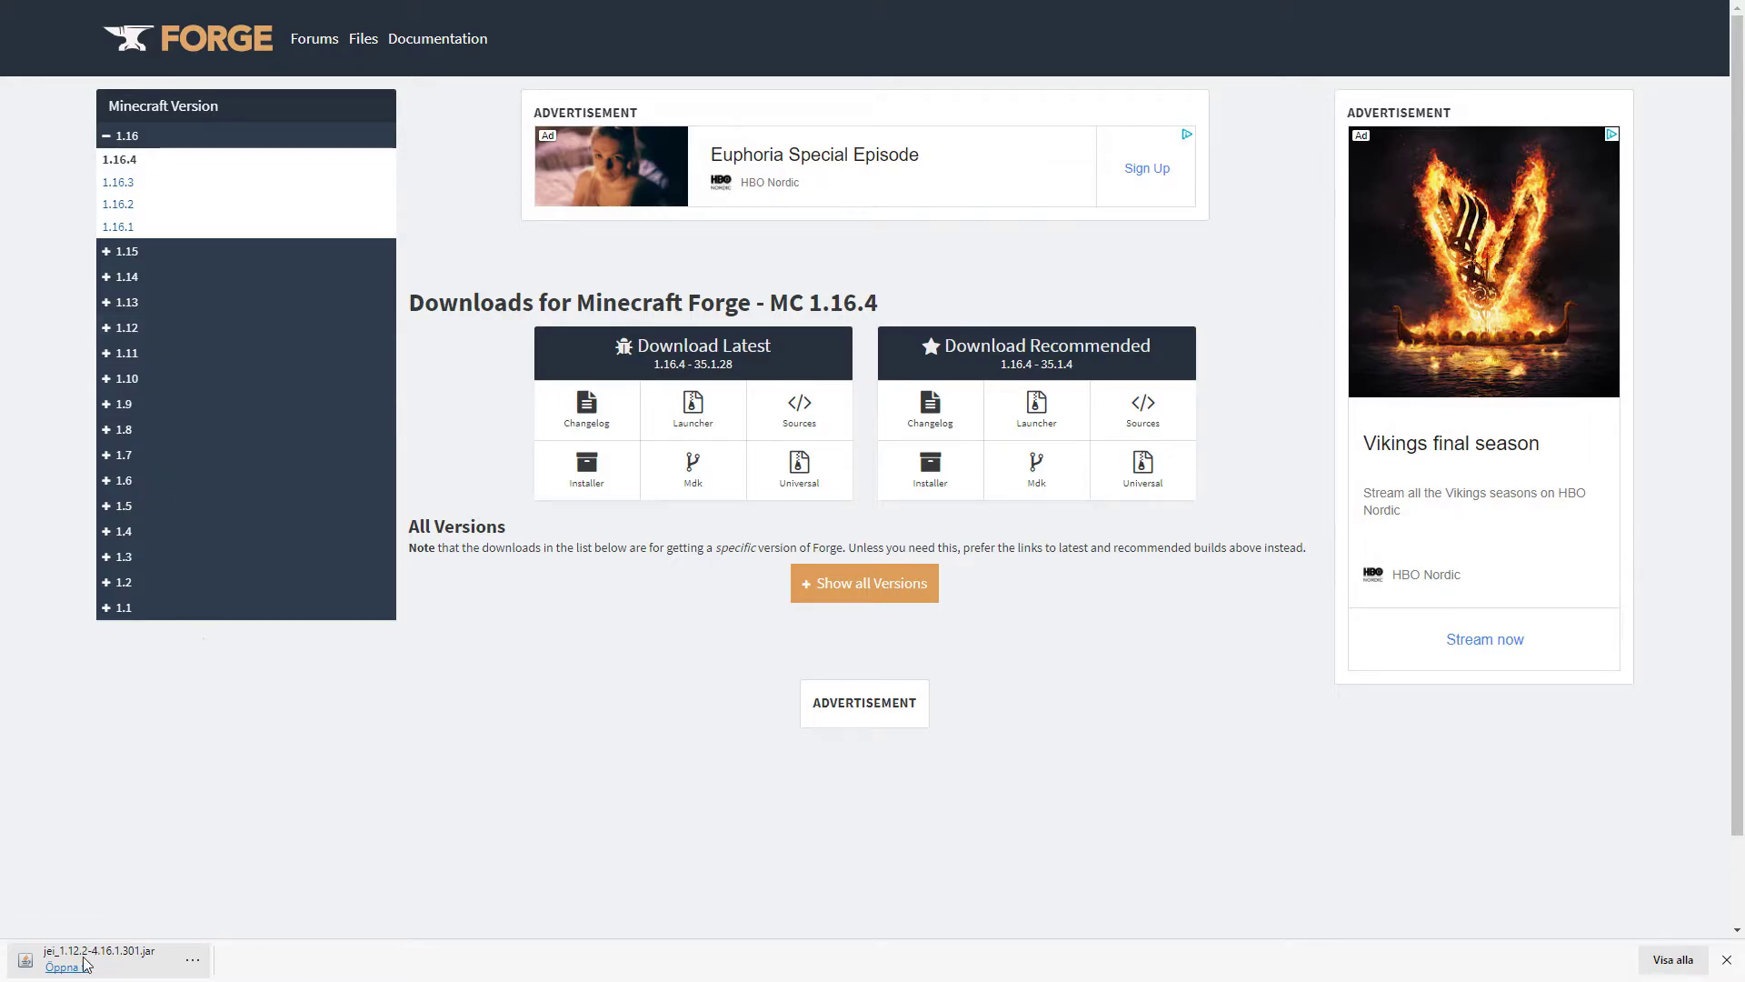
- Select Minecraft 1.12.2 in the Forge version sidebar and dismiss the privacy notice
{"action": "left_click", "coordinate": [151, 332]}
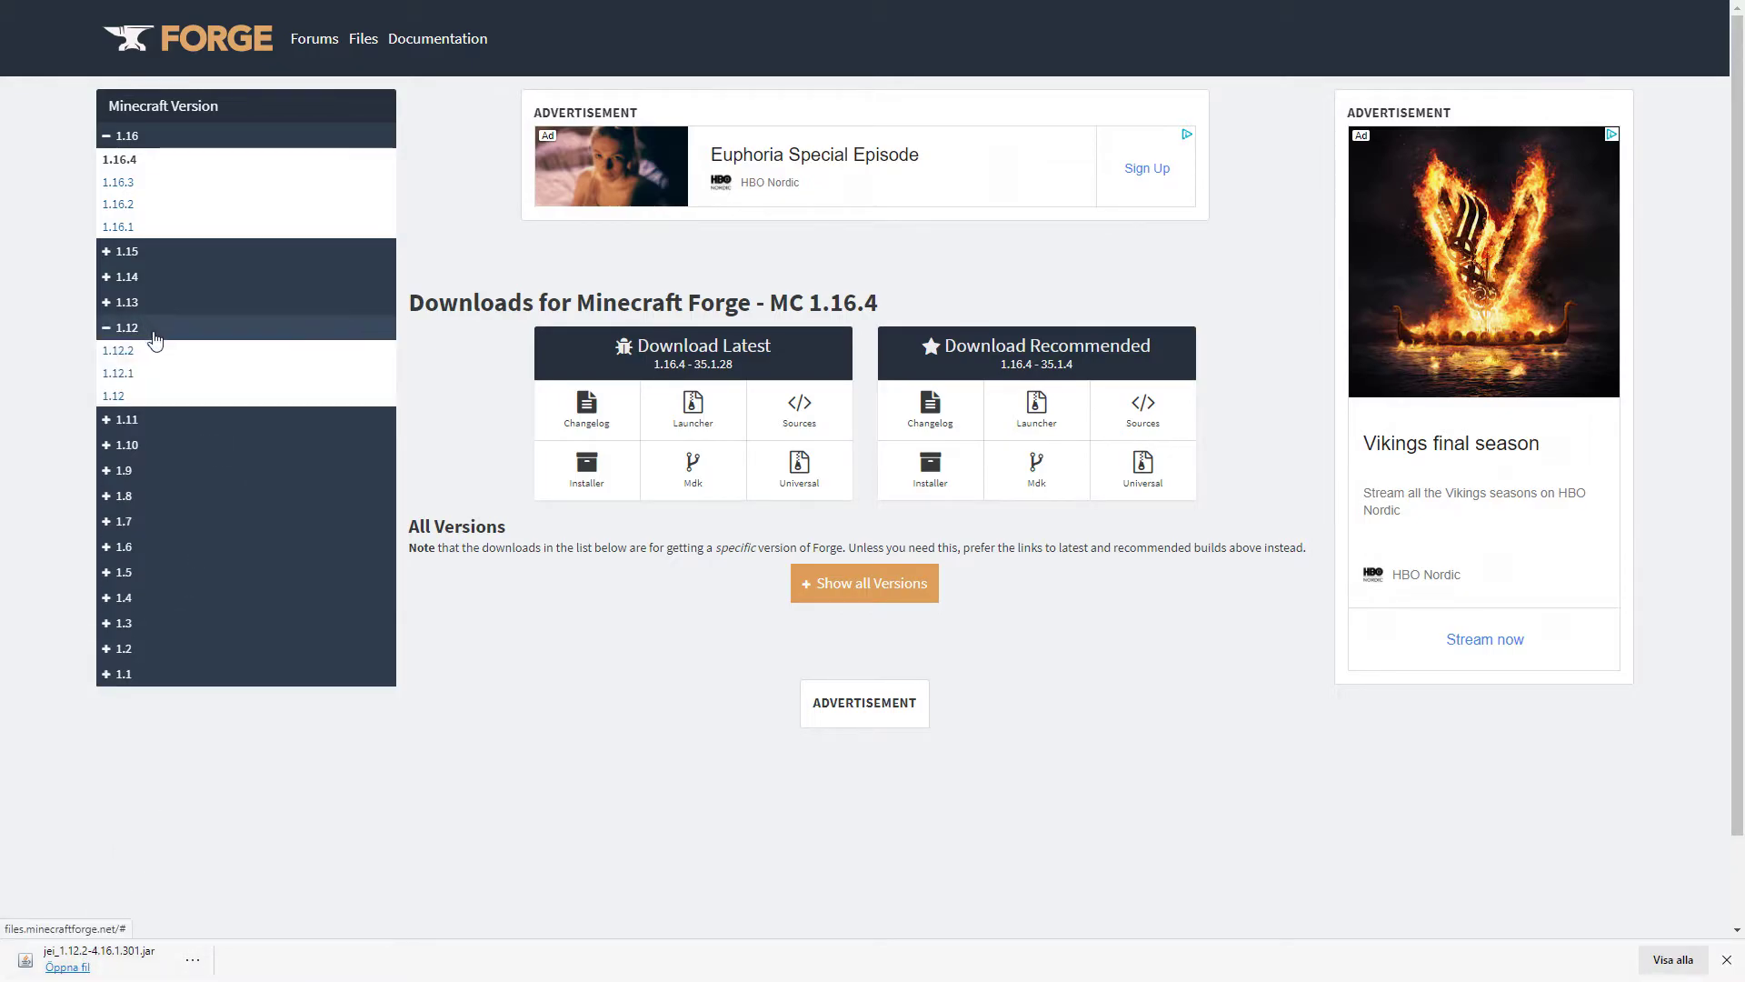
{"action": "left_click", "coordinate": [118, 350]}
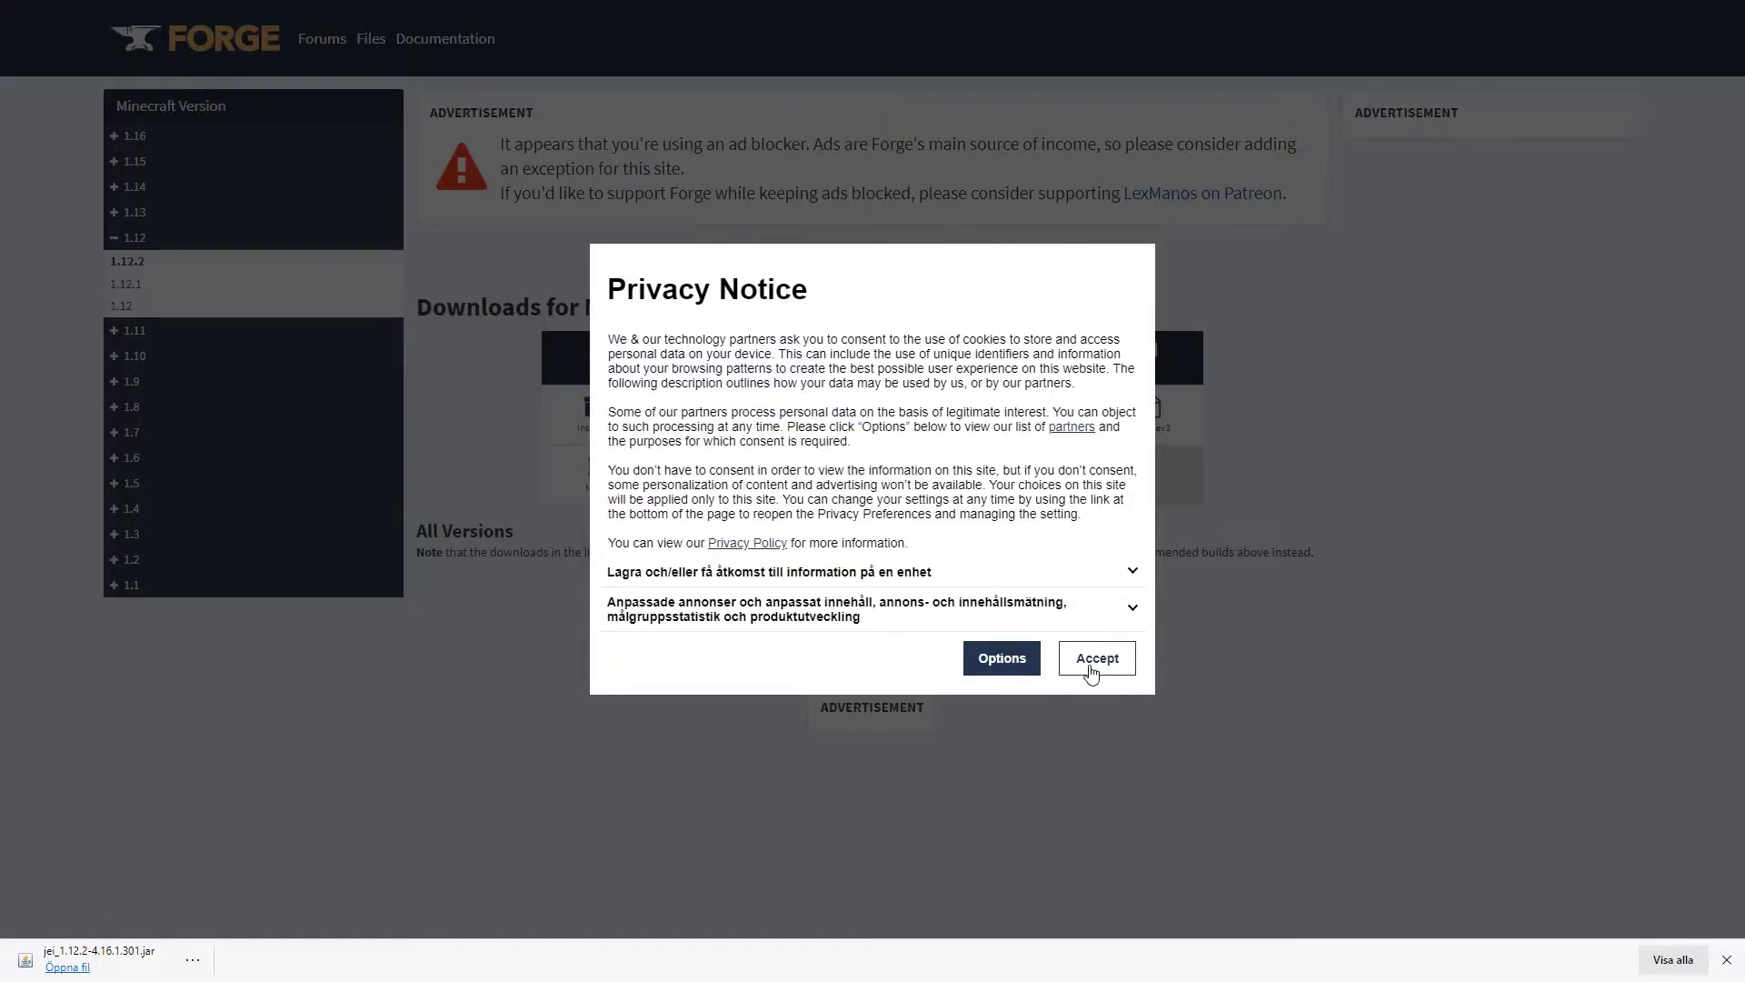
{"action": "left_click", "coordinate": [1097, 659]}
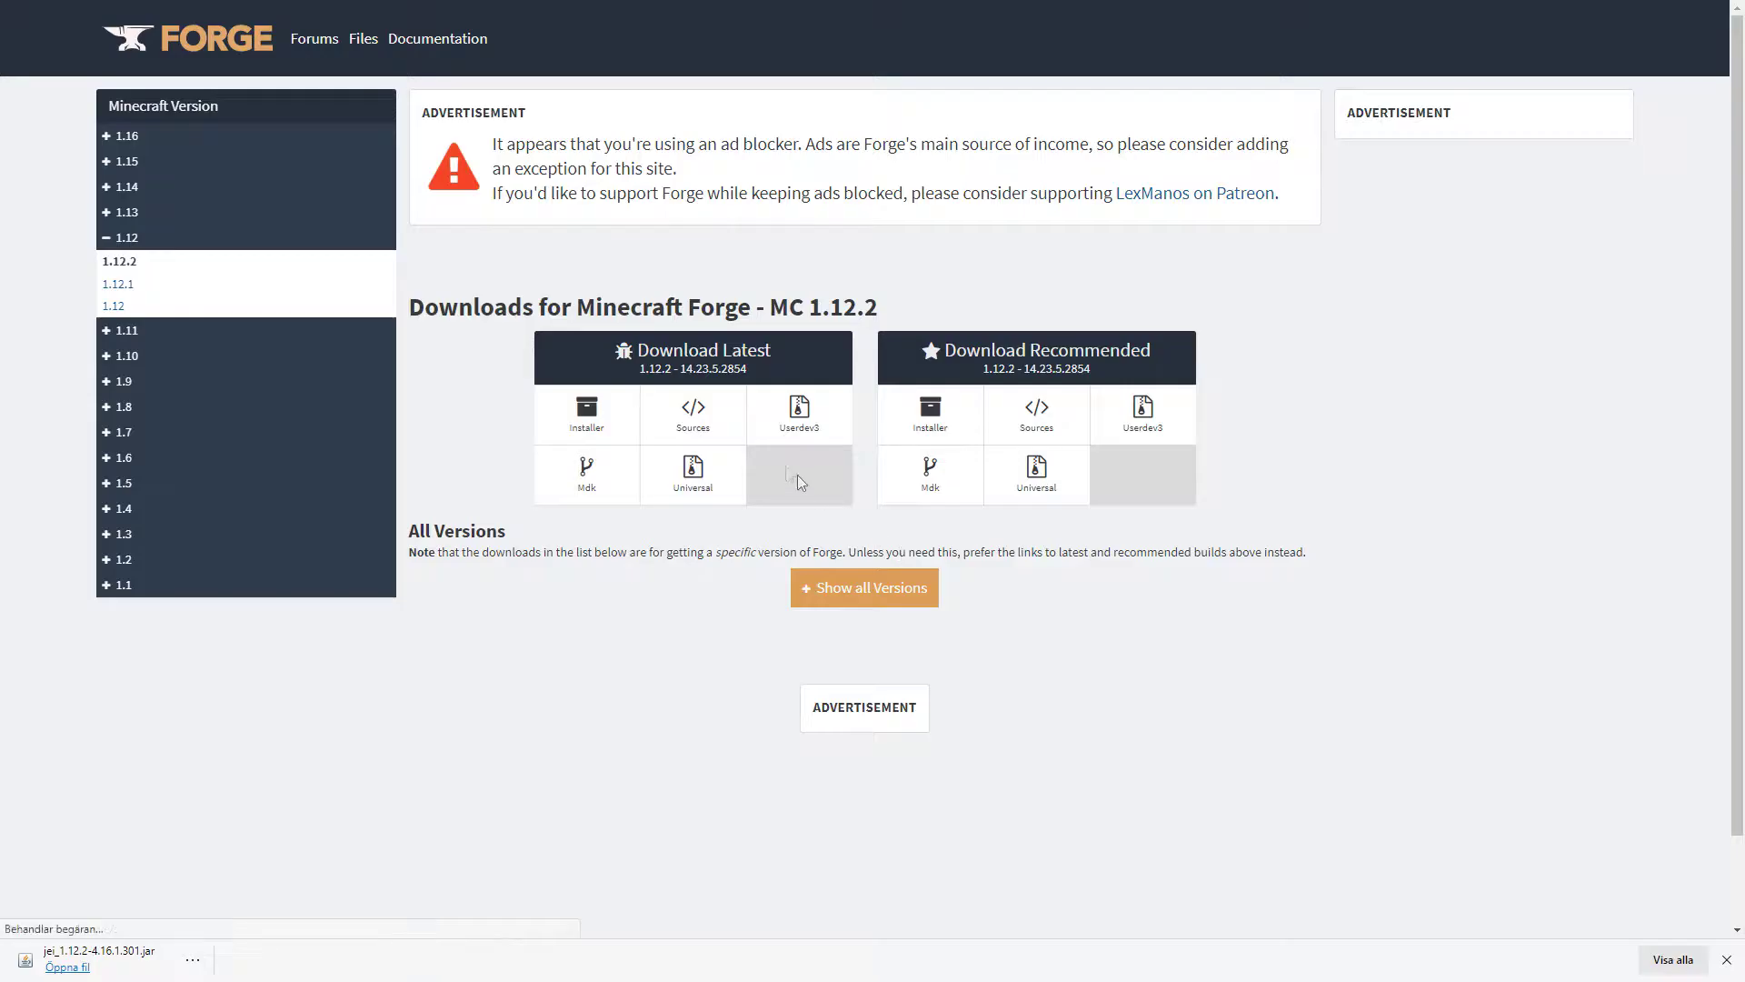
- Download the Forge 1.12.2 installer past the adfoc.us ad and install the client
{"action": "left_click", "coordinate": [590, 419]}
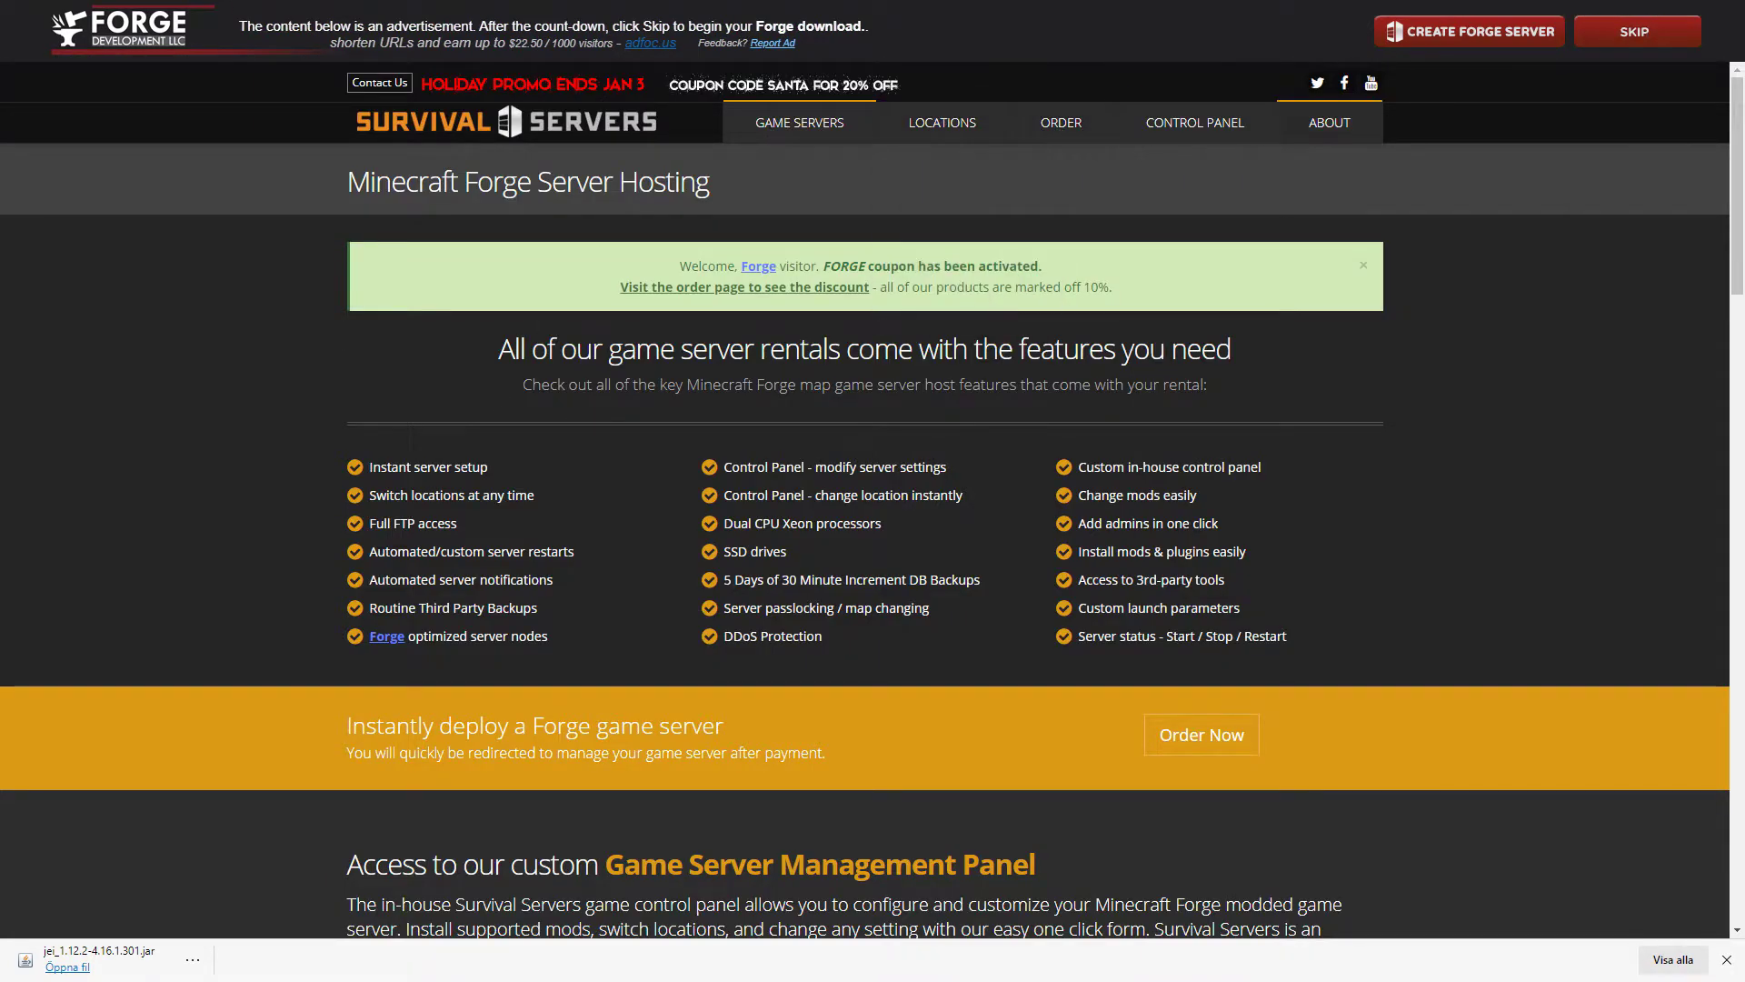
{"action": "left_click", "coordinate": [1635, 31]}
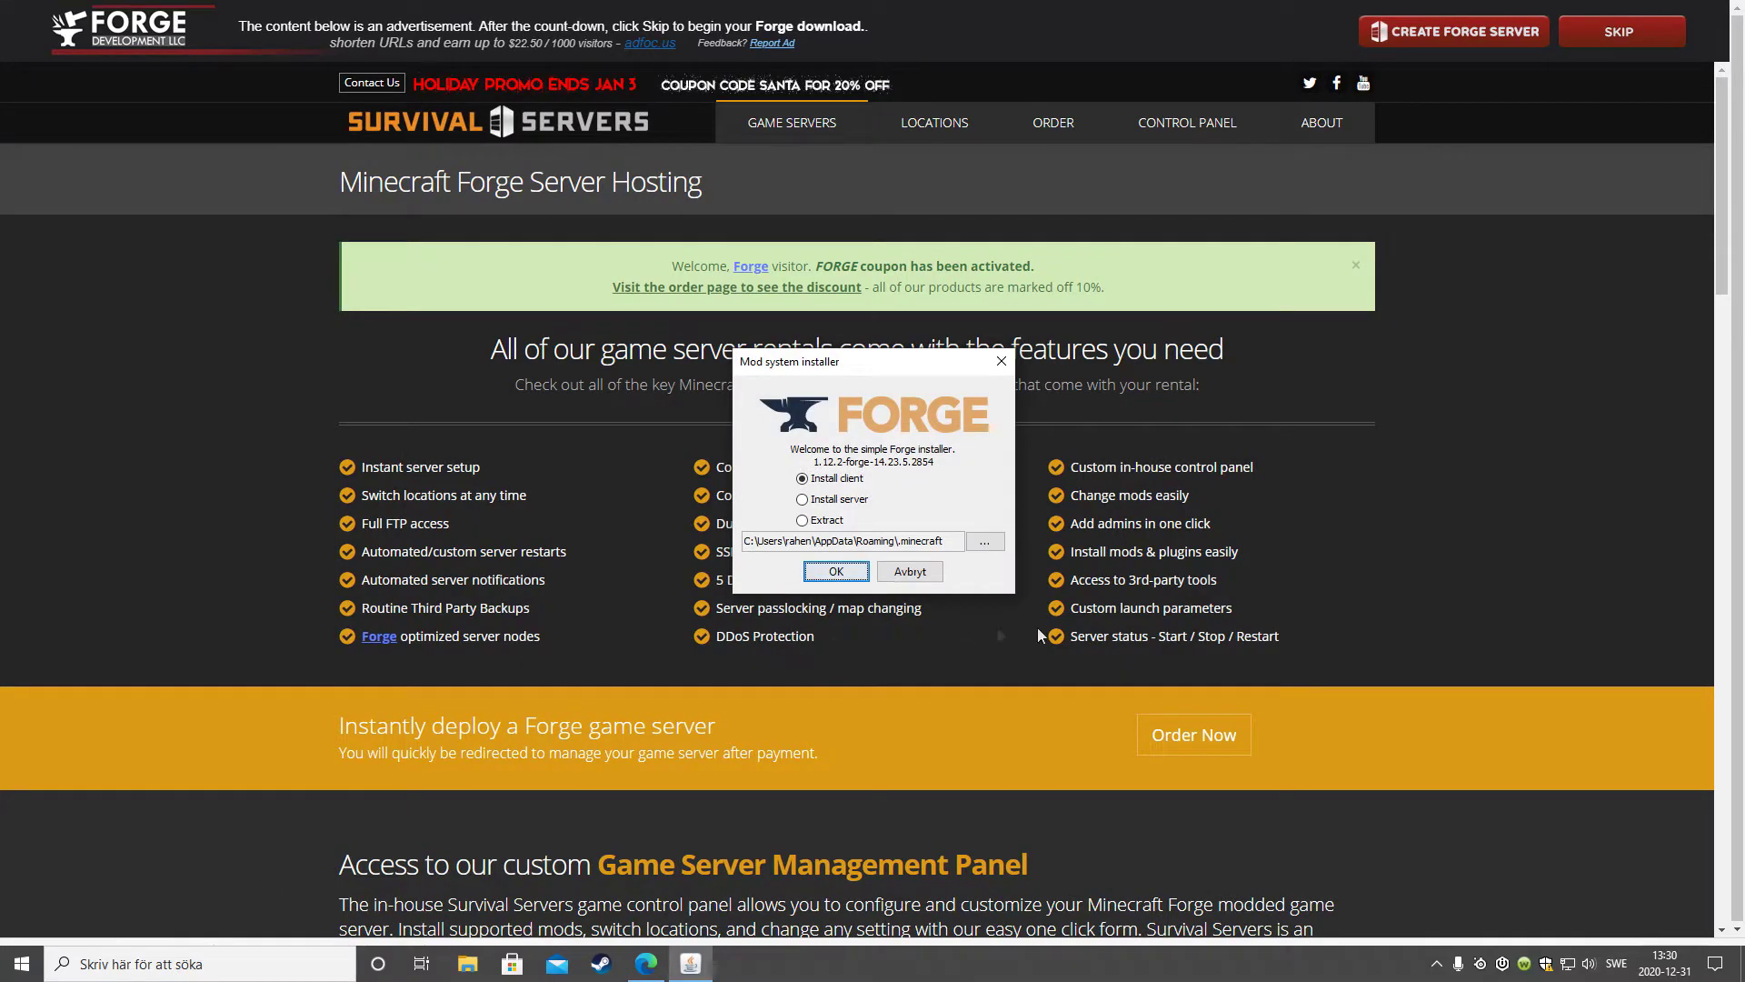
{"action": "left_click", "coordinate": [842, 574]}
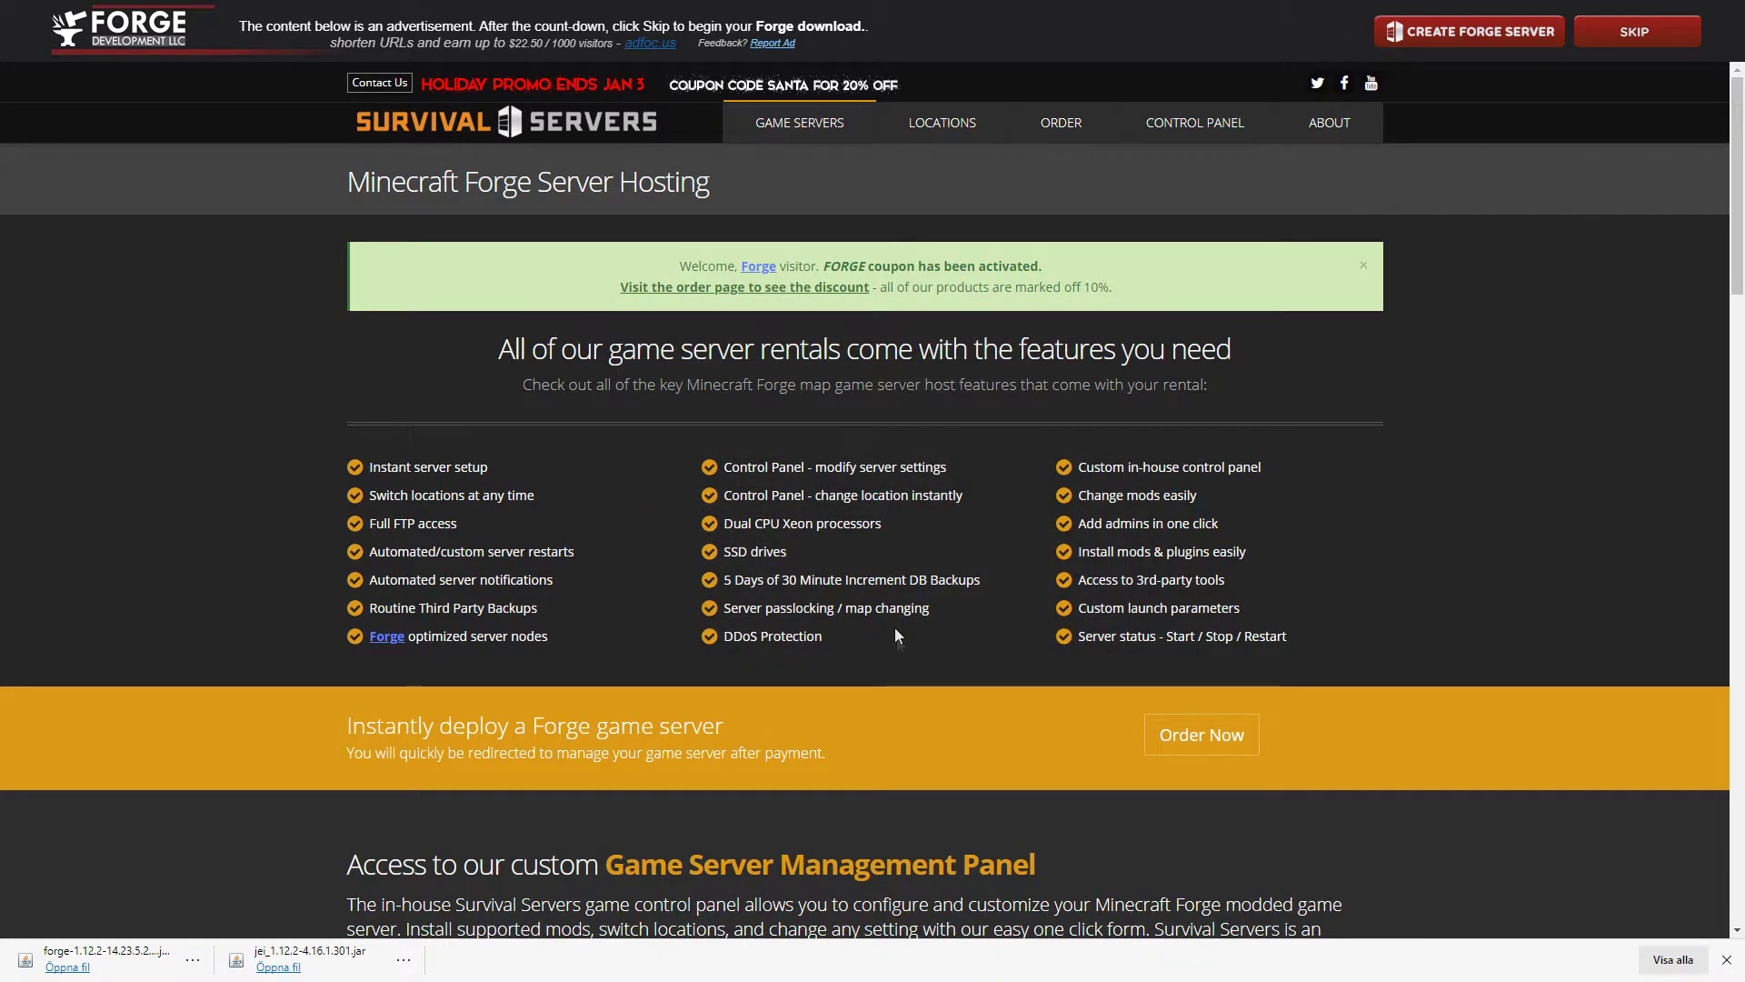
- Launch Minecraft with the forge 1.12.2 installation profile
{"action": "key", "text": "F11"}
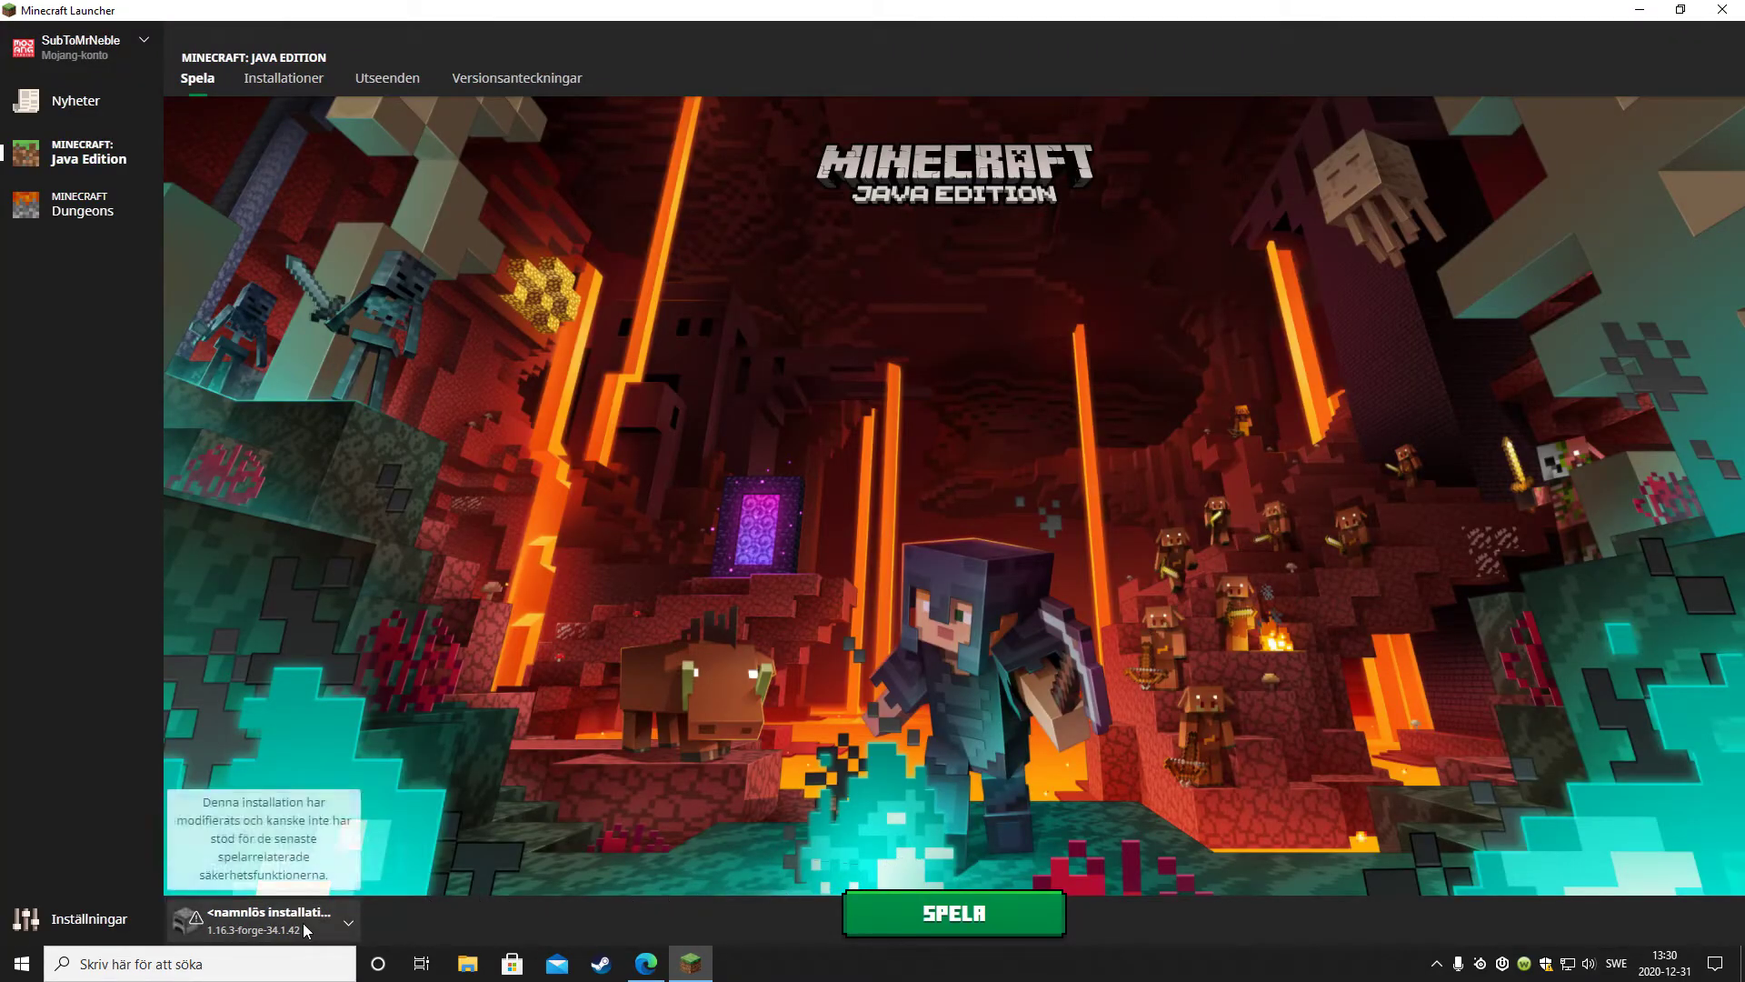
{"action": "left_click", "coordinate": [299, 922]}
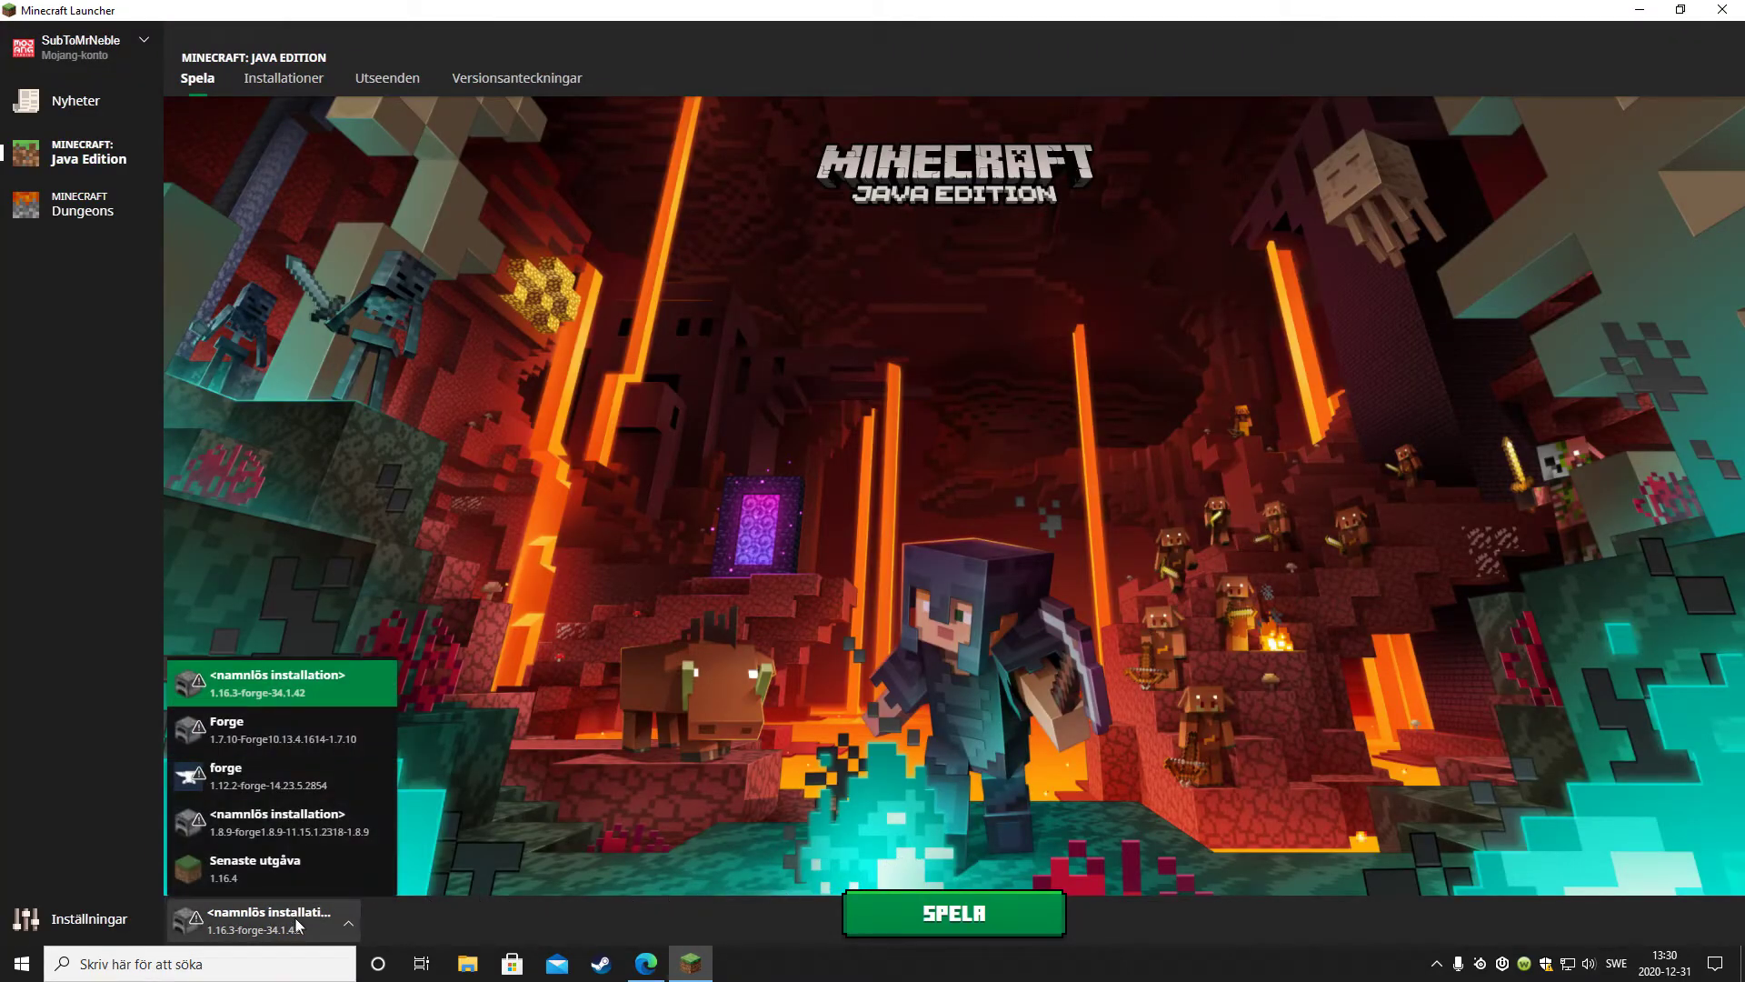
{"action": "left_click", "coordinate": [283, 795]}
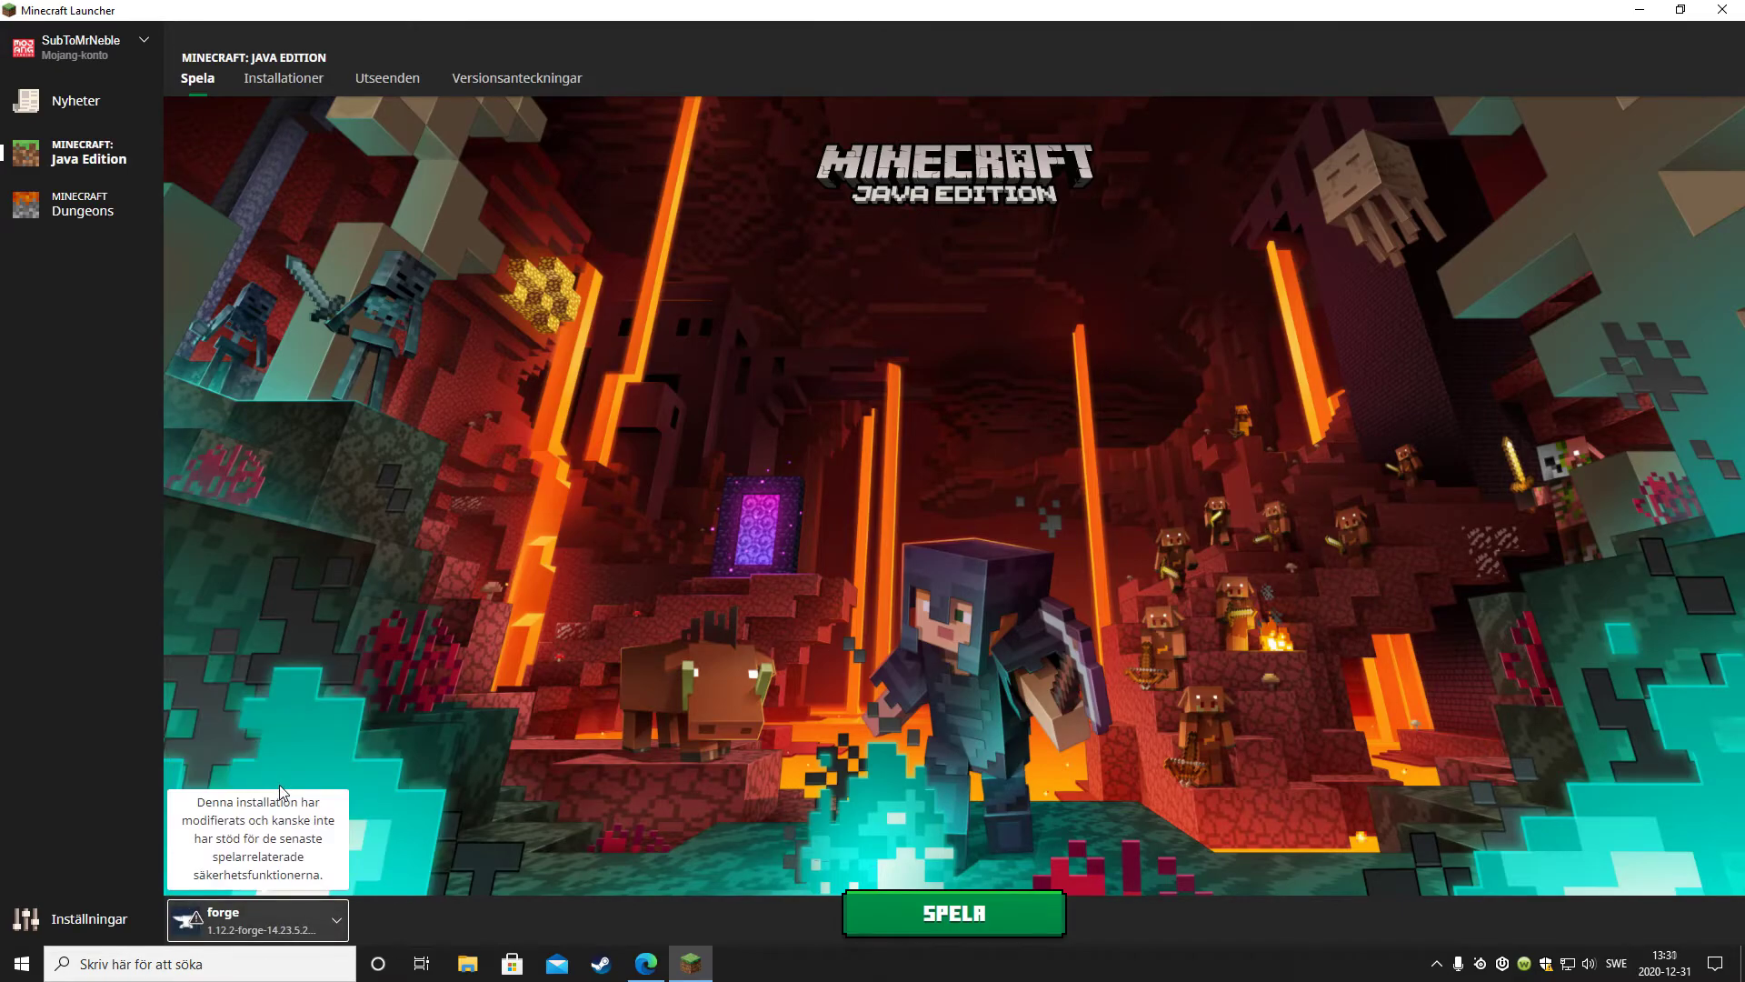
{"action": "left_click", "coordinate": [995, 926]}
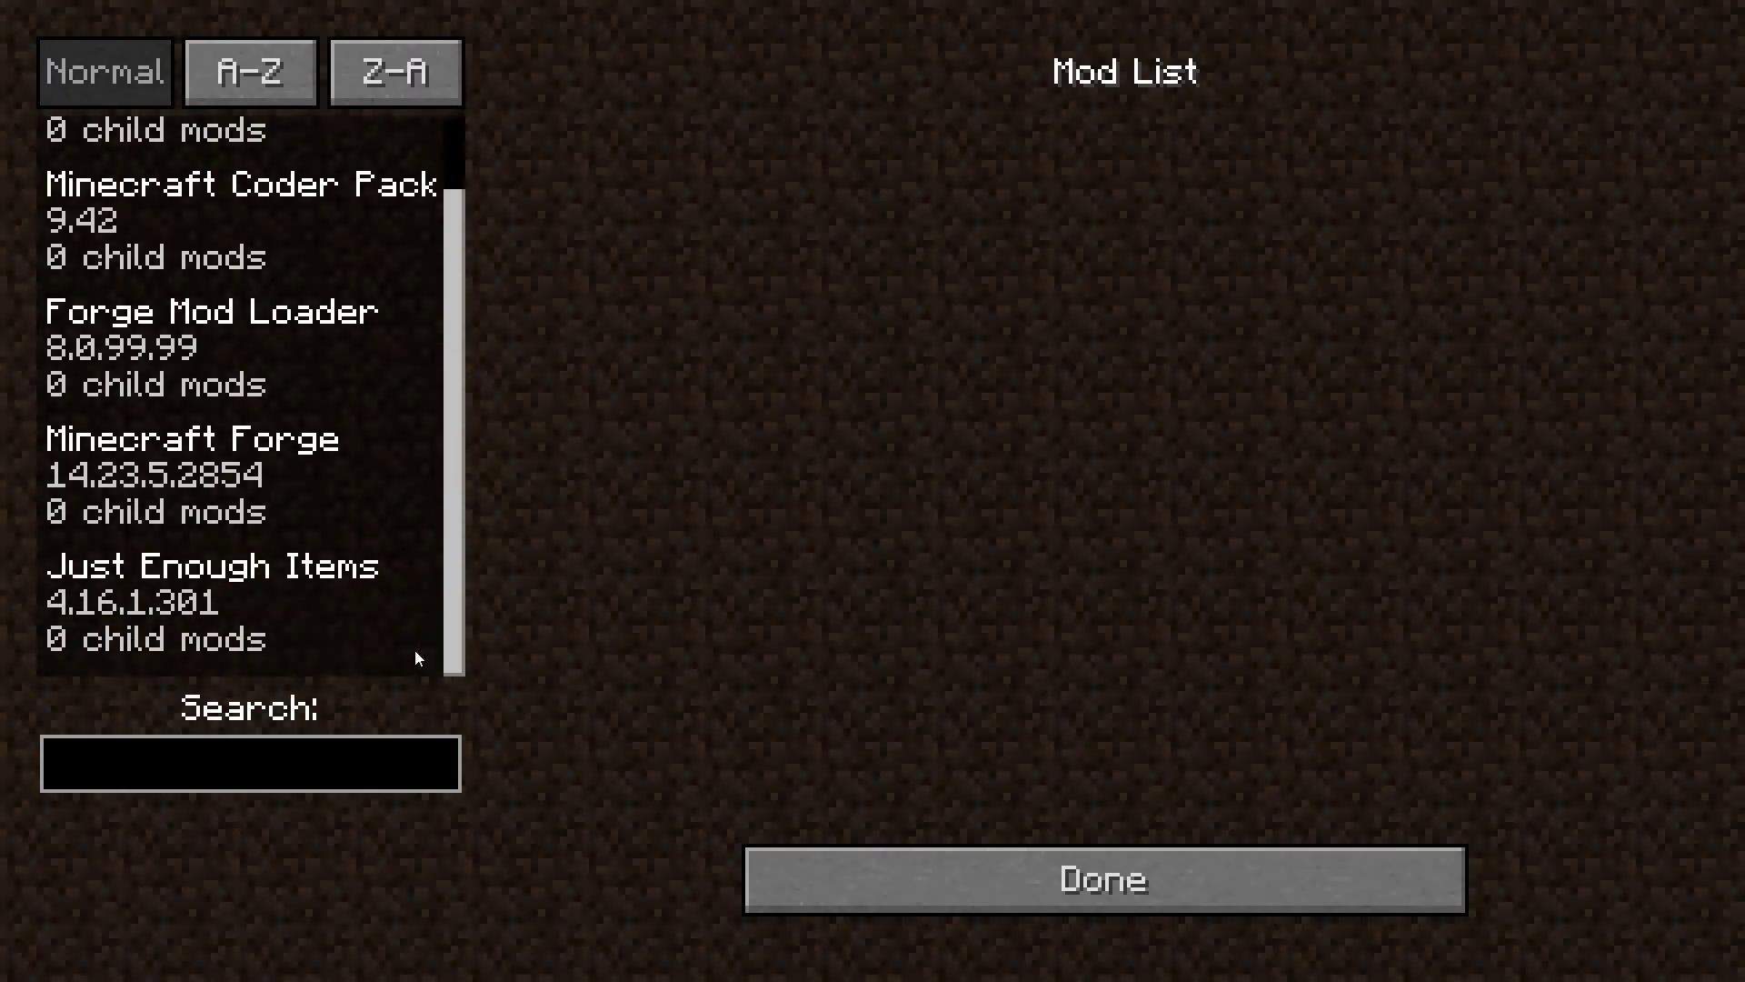
- Check Just Enough Items in the Mod List, then create a new Creative world
{"action": "left_click", "coordinate": [351, 604]}
{"action": "left_click", "coordinate": [1139, 899]}
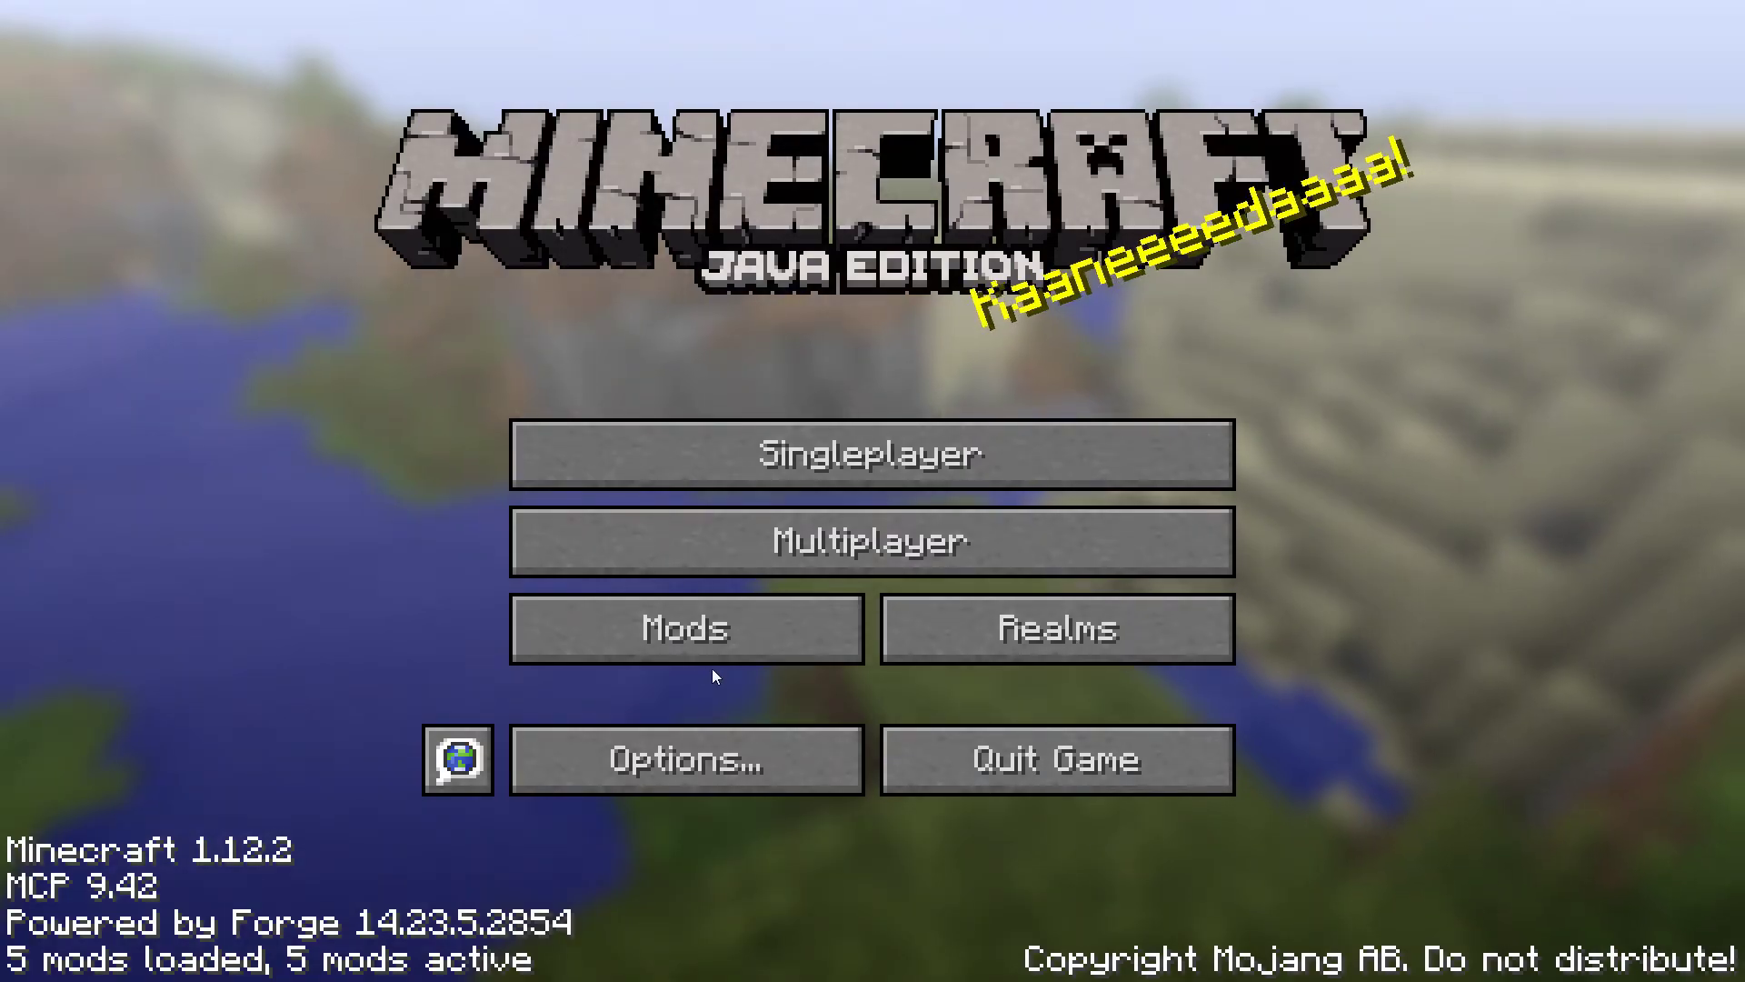
{"action": "left_click", "coordinate": [832, 472]}
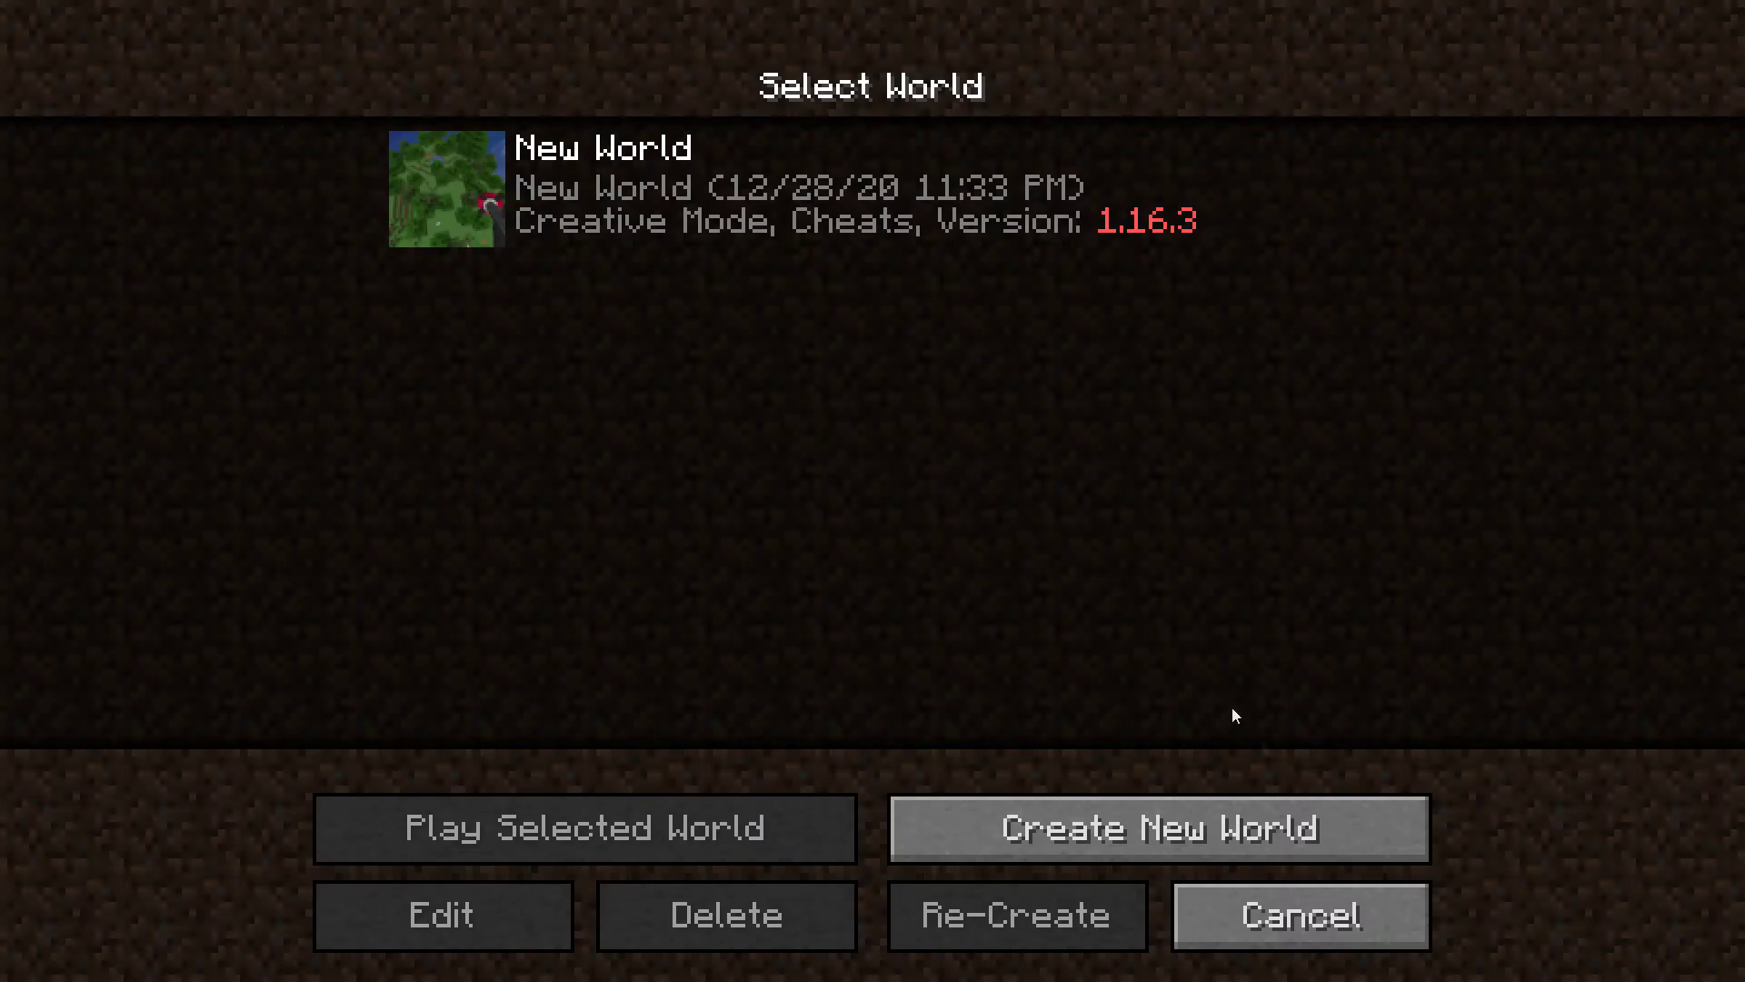
{"action": "left_click", "coordinate": [1255, 819]}
{"action": "left_click", "coordinate": [1073, 470]}
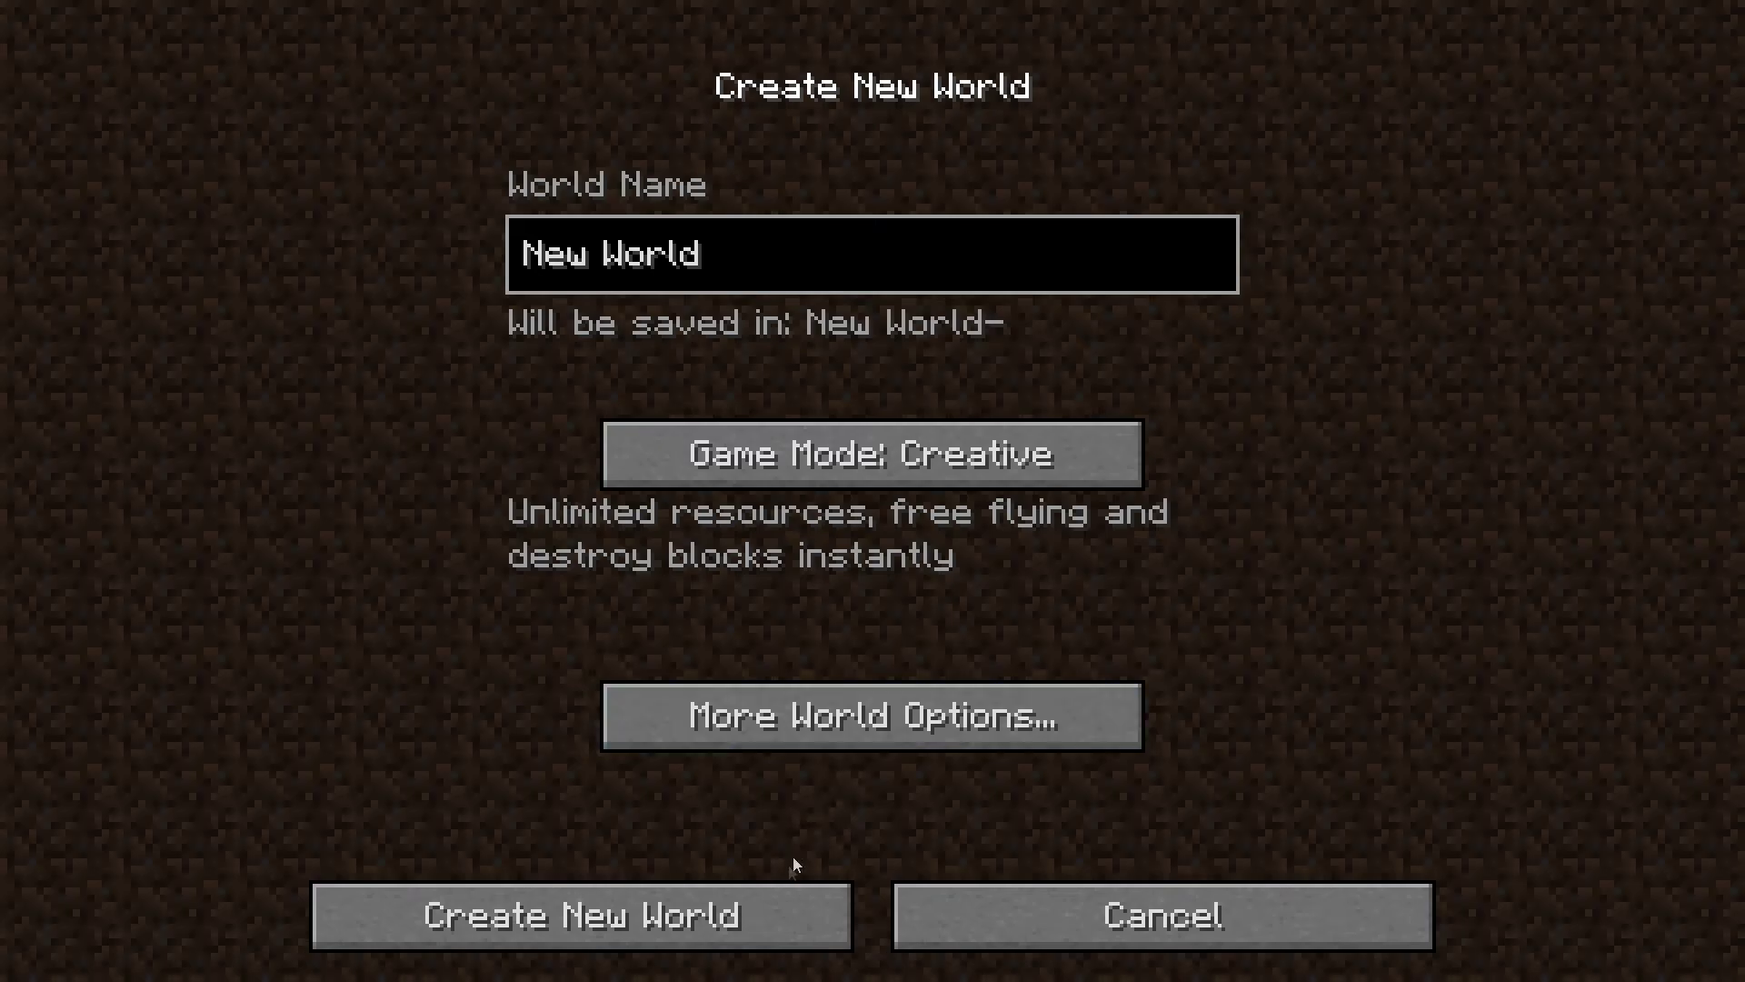
{"action": "left_click", "coordinate": [734, 926]}
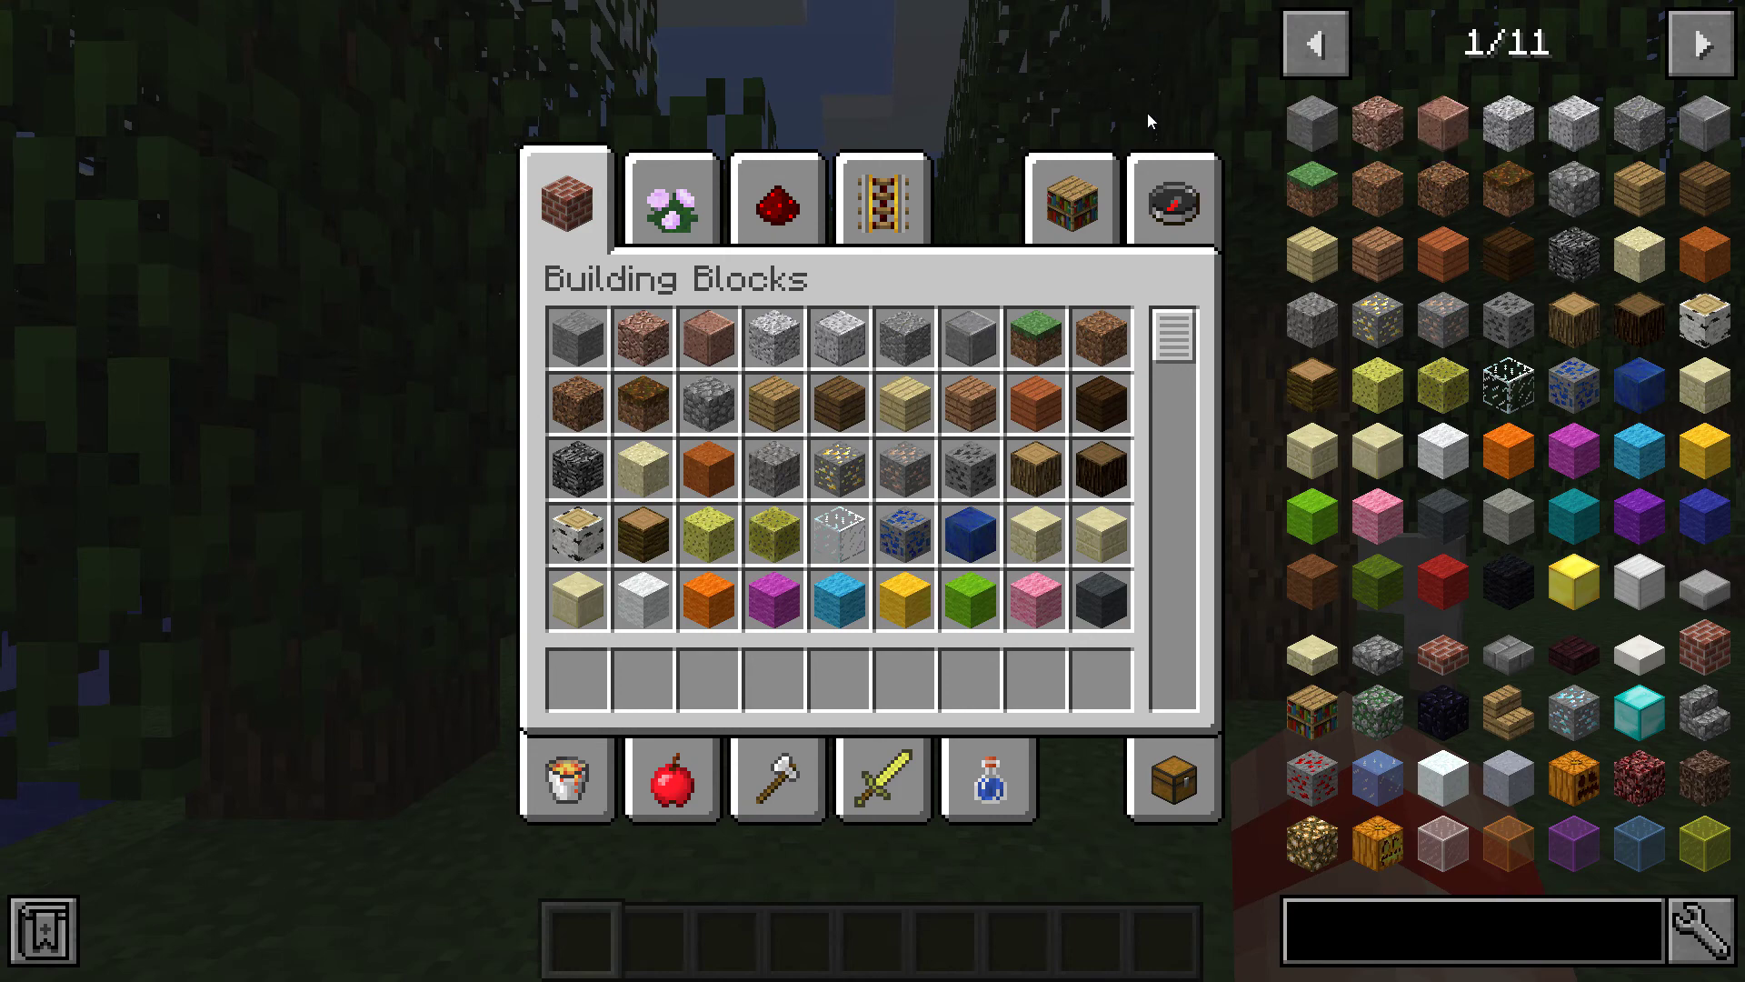
- Close the creative inventory and walk through the forest onto the lake's sand
{"action": "key", "text": "e"}
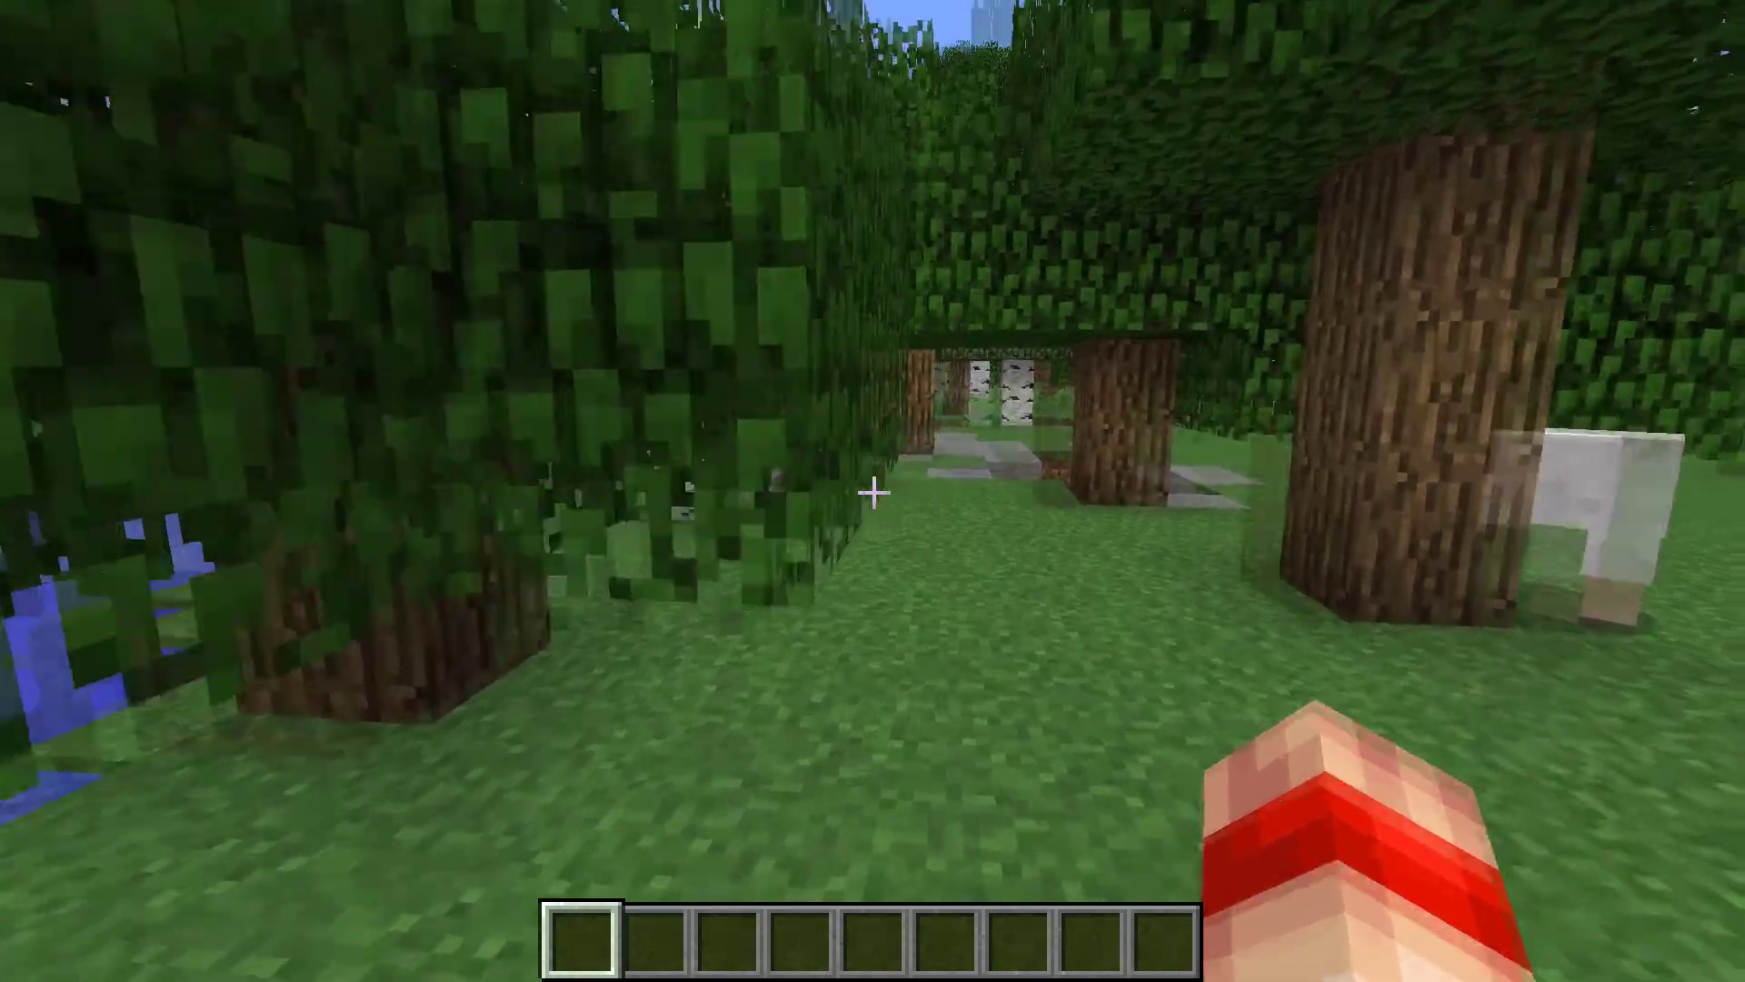
{"action": "key", "text": "w"}
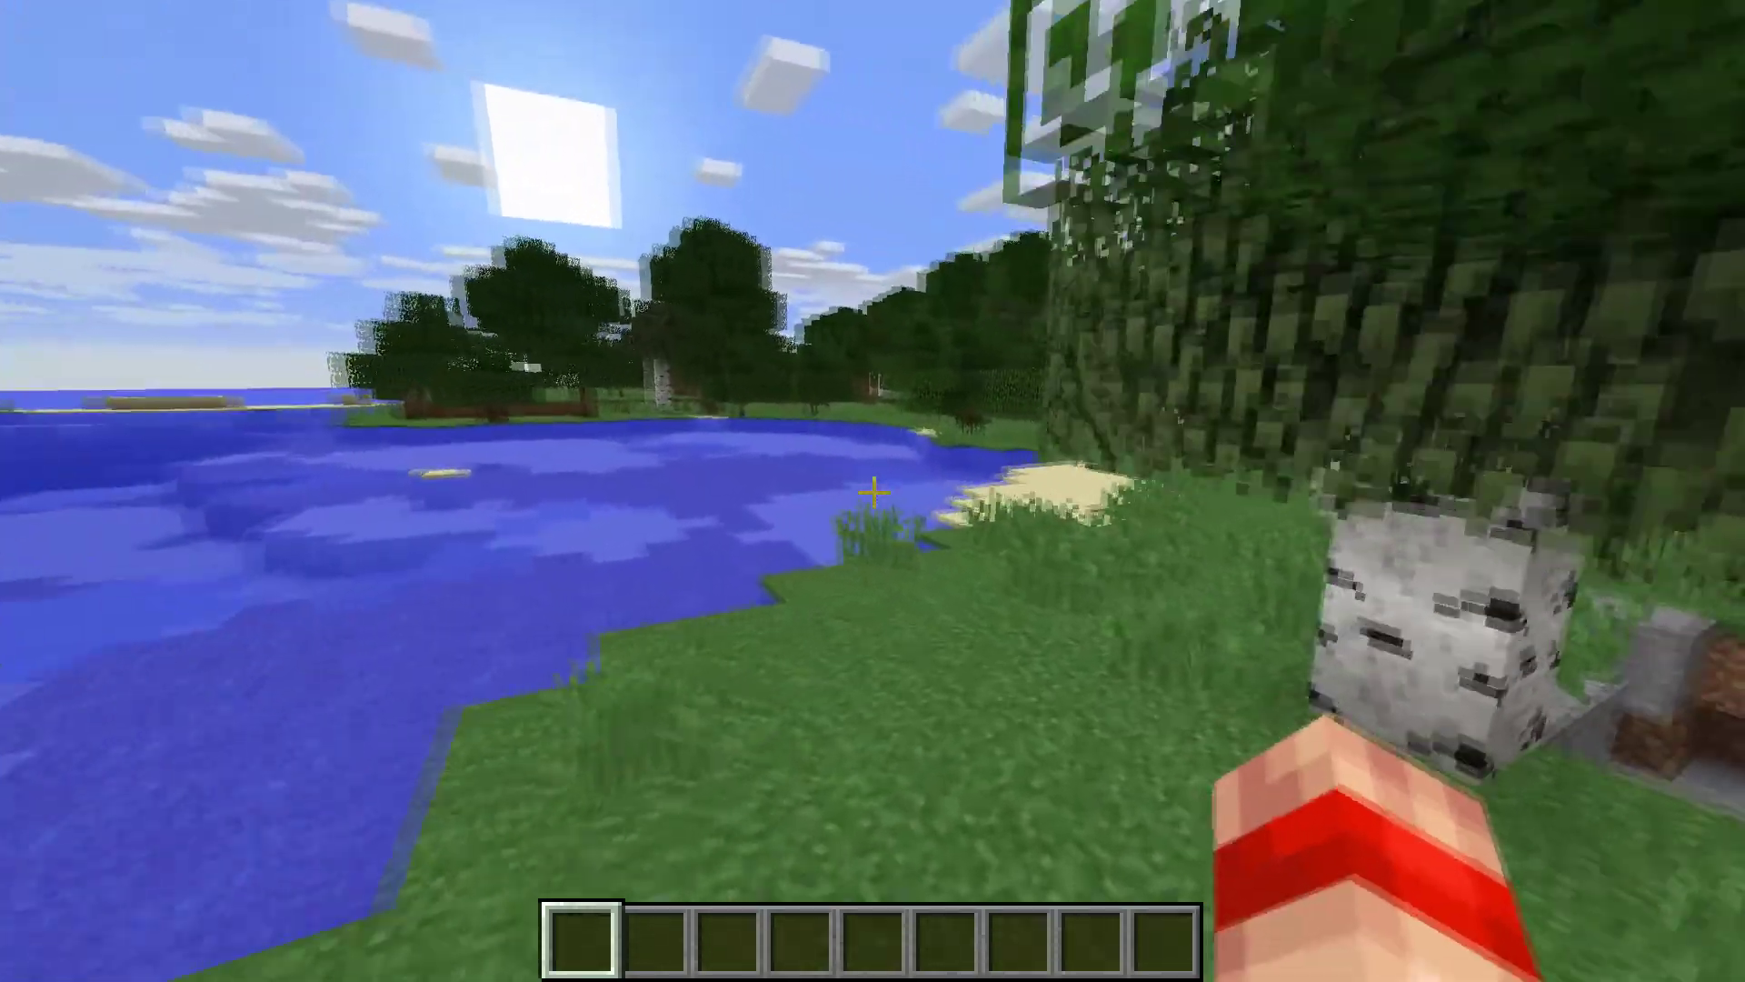
{"action": "key", "text": "w"}
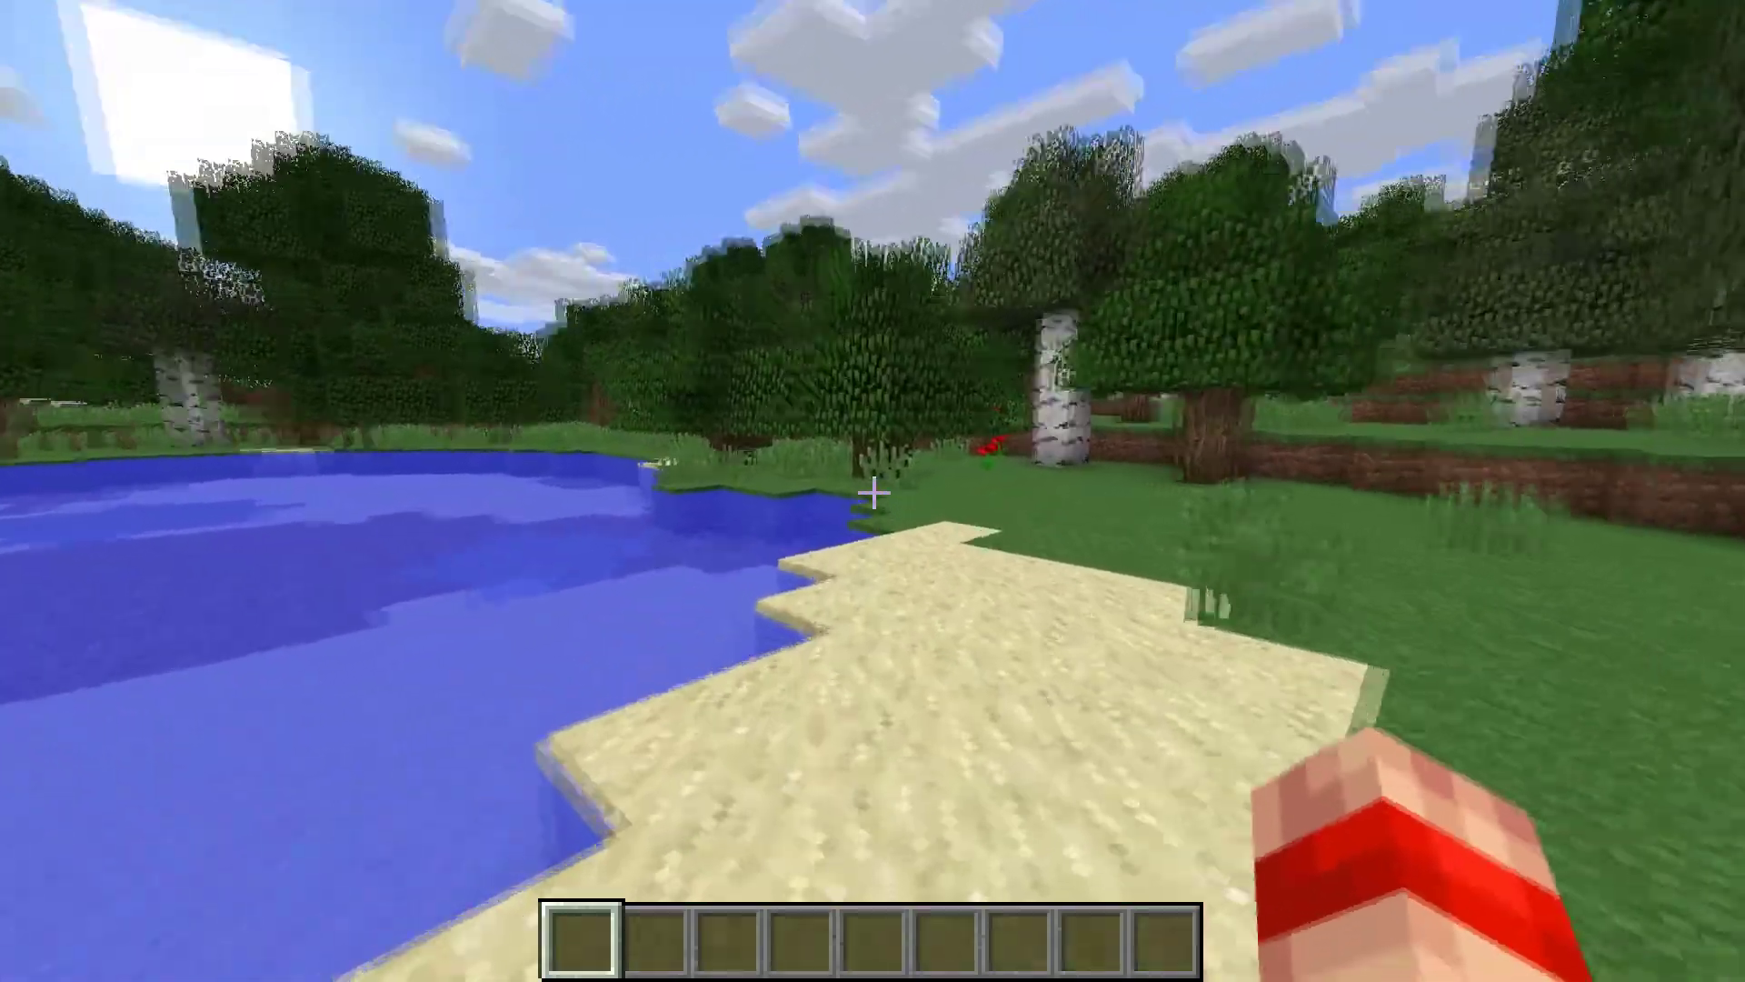